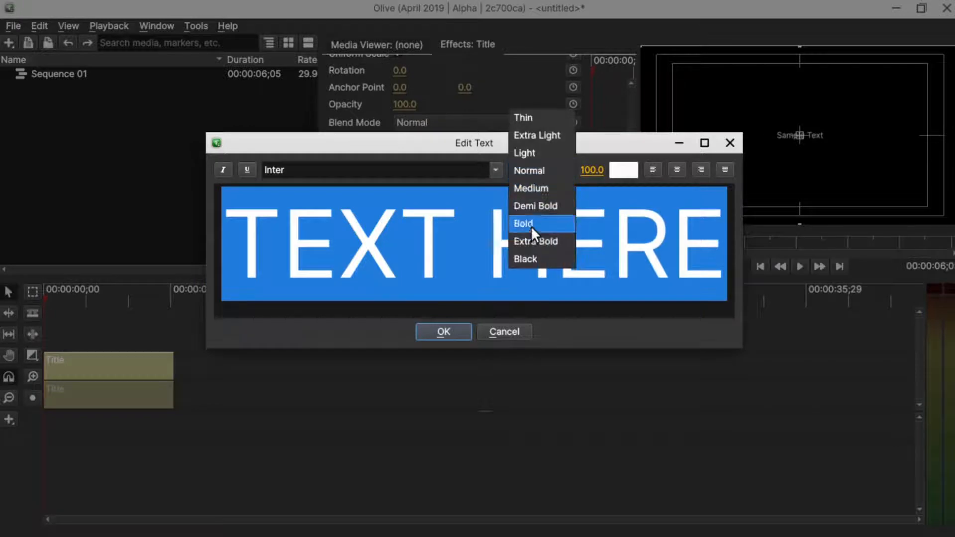
# - Apply the Extra Bold weight to the TEXT HERE title and raise it to a vertical position of 464
pyautogui.click(530, 239)
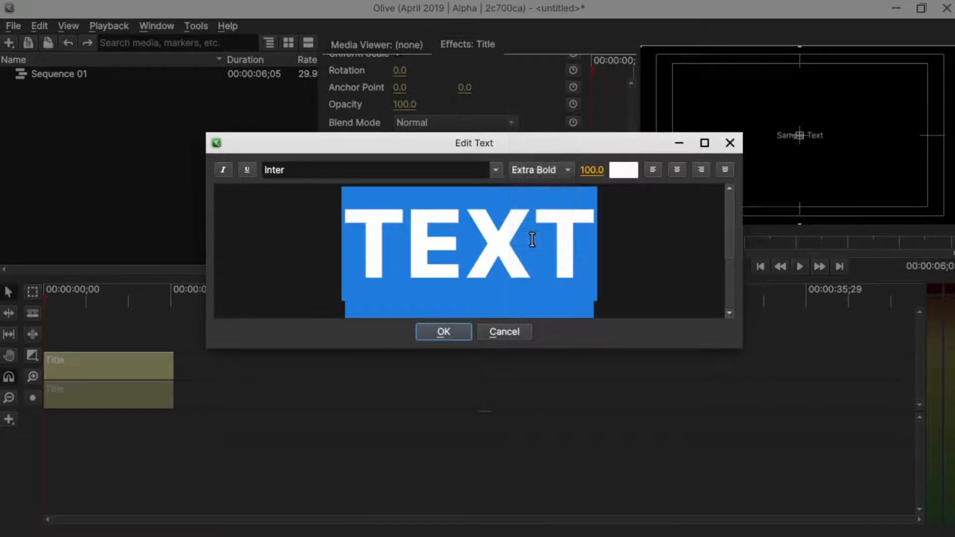
pyautogui.click(443, 332)
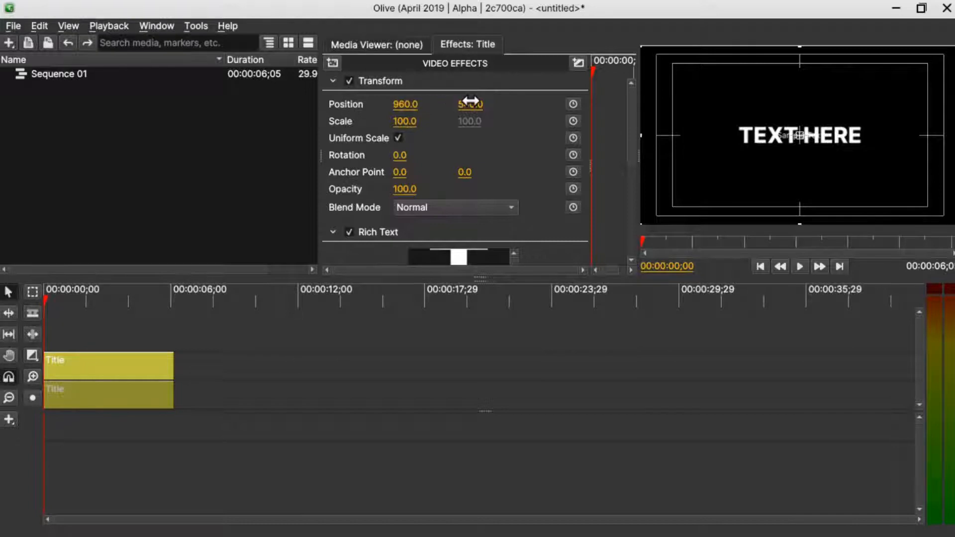
pyautogui.moveTo(470, 102); pyautogui.dragTo(432, 102)
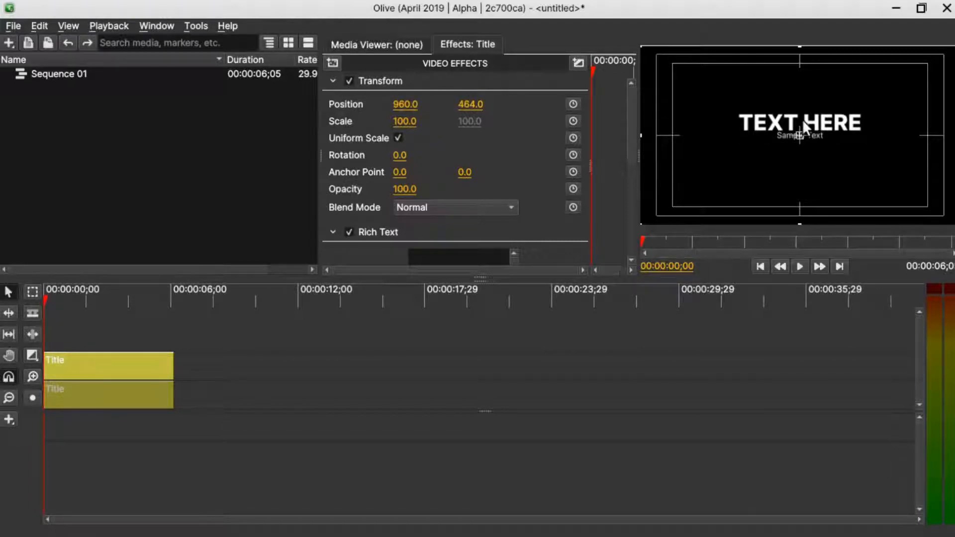
# - Replace the sample text of the second title clip with "OLIVE TITLE"
pyautogui.click(120, 383)
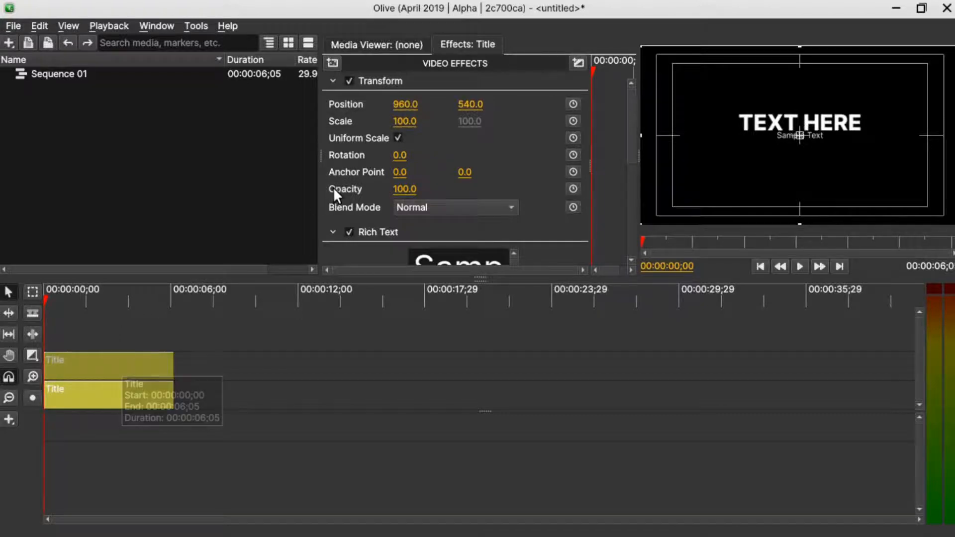
pyautogui.scroll(-3, 476, 217)
pyautogui.click(476, 216)
pyautogui.moveTo(582, 224); pyautogui.dragTo(345, 192)
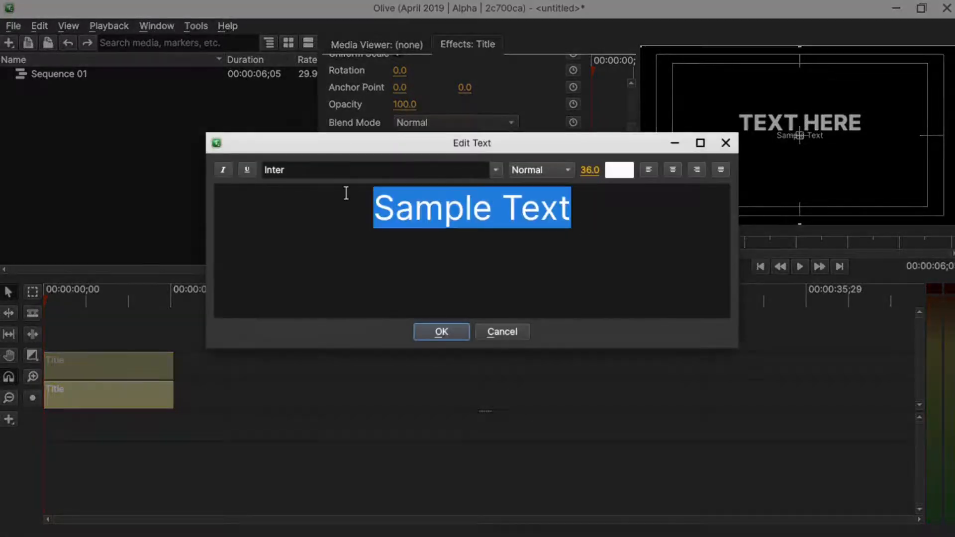
pyautogui.write('OLIVE TITLE')
# - Format the OLIVE TITLE text at size 100 in Extra Bold with an orange color
pyautogui.moveTo(572, 224); pyautogui.dragTo(366, 197)
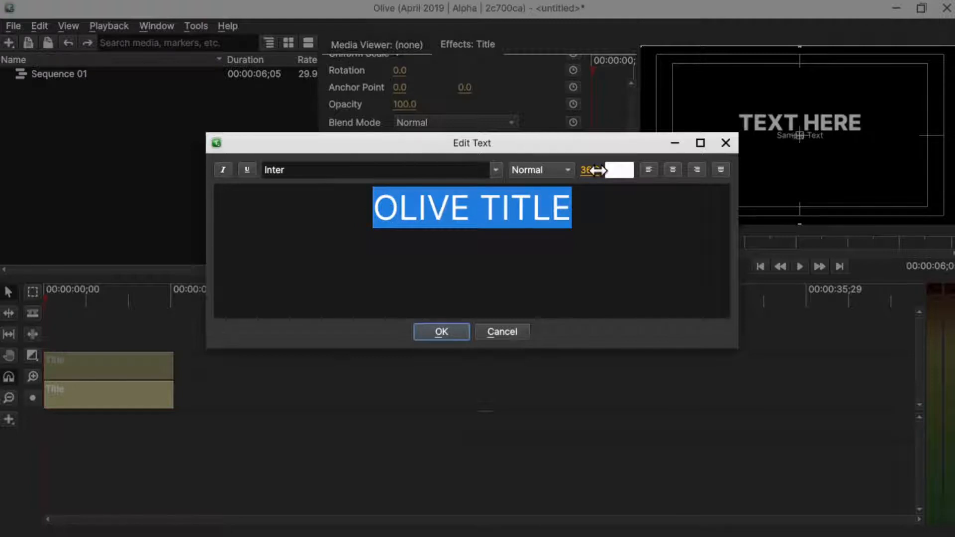
pyautogui.moveTo(594, 170); pyautogui.dragTo(626, 170)
pyautogui.click(521, 172)
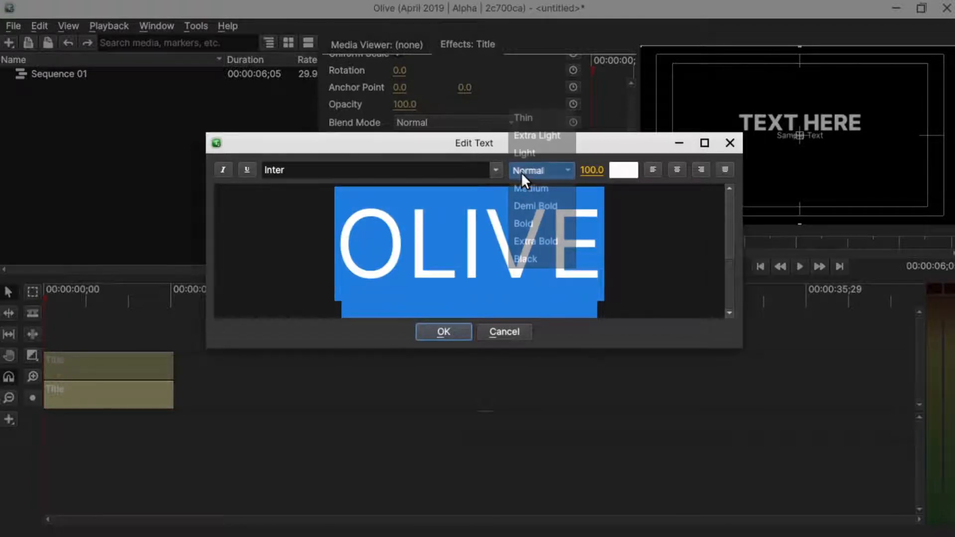
pyautogui.click(539, 241)
pyautogui.click(622, 171)
pyautogui.click(358, 181)
pyautogui.click(561, 369)
pyautogui.click(458, 329)
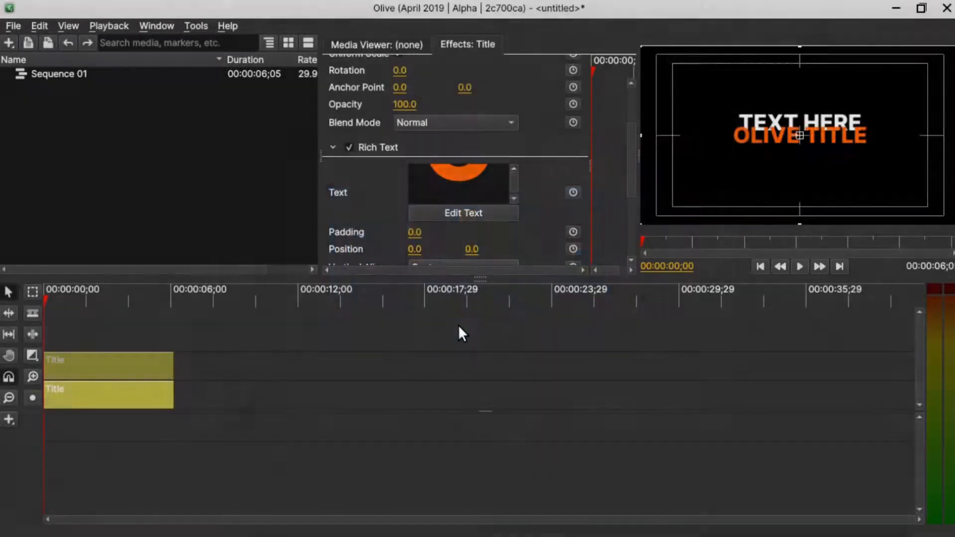
# - Spread the titles apart vertically, placing TEXT HERE at Y position 281 and OLIVE TITLE at Y position 774
pyautogui.scroll(2, 374, 89)
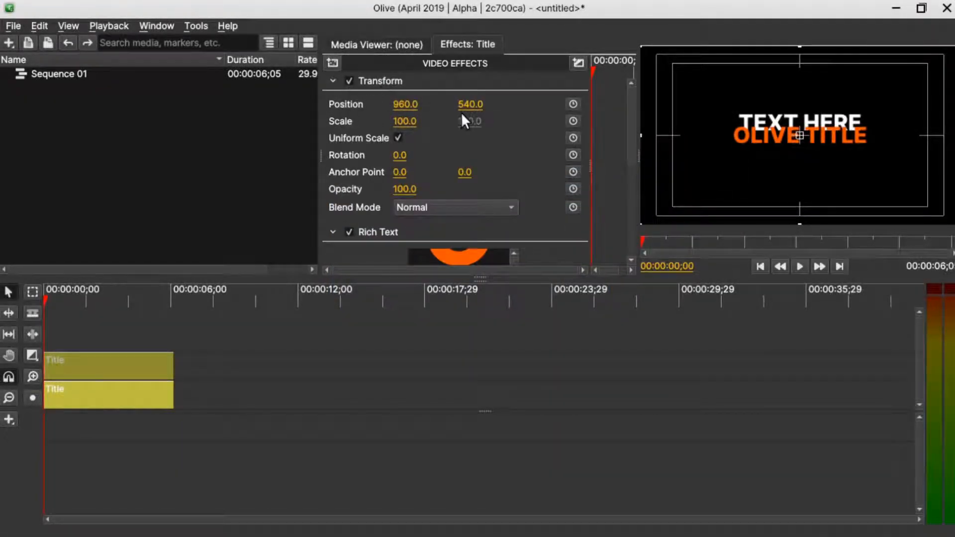
pyautogui.moveTo(473, 104); pyautogui.dragTo(503, 104)
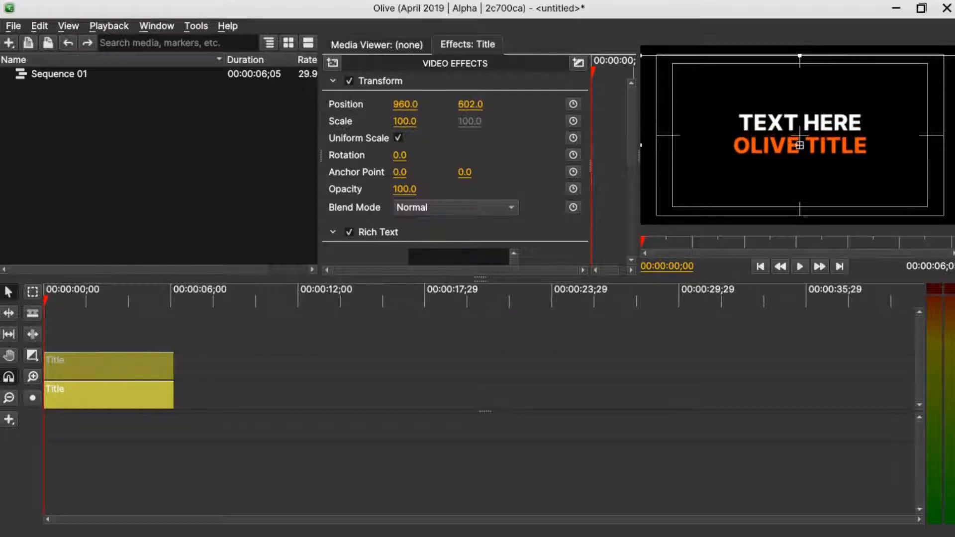
pyautogui.click(111, 396)
pyautogui.moveTo(470, 104); pyautogui.dragTo(379, 104)
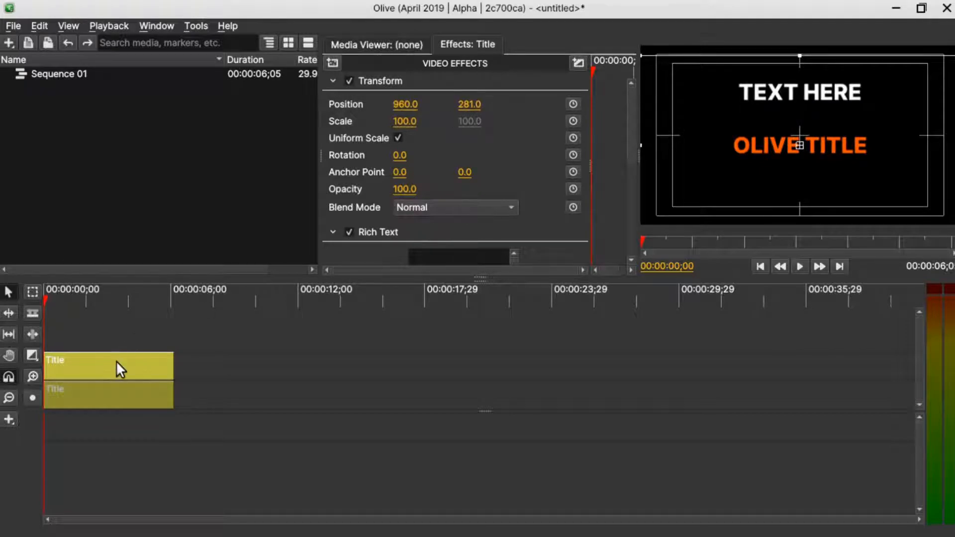
pyautogui.click(117, 367)
pyautogui.moveTo(473, 101); pyautogui.dragTo(527, 101)
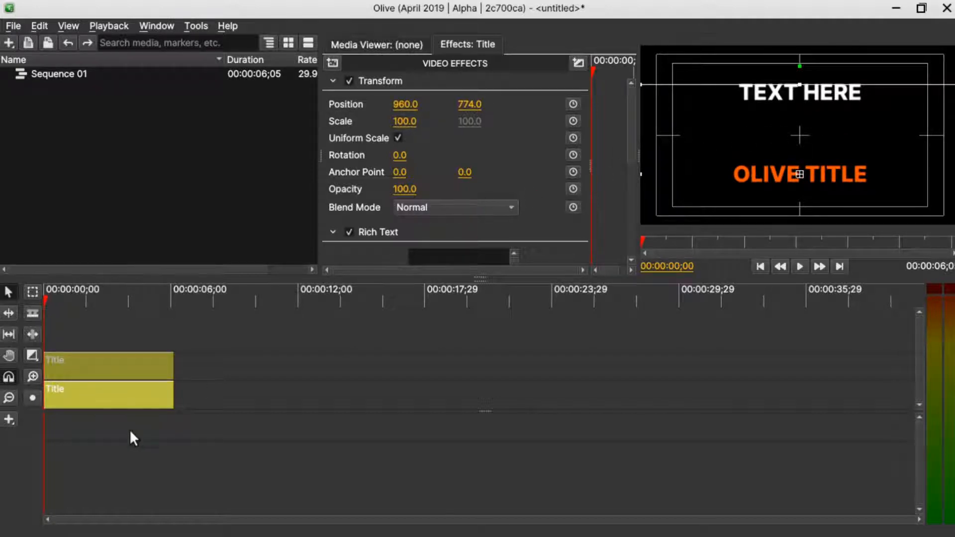
# - Add a solid color clip on the track above the titles, matching their length
pyautogui.click(9, 416)
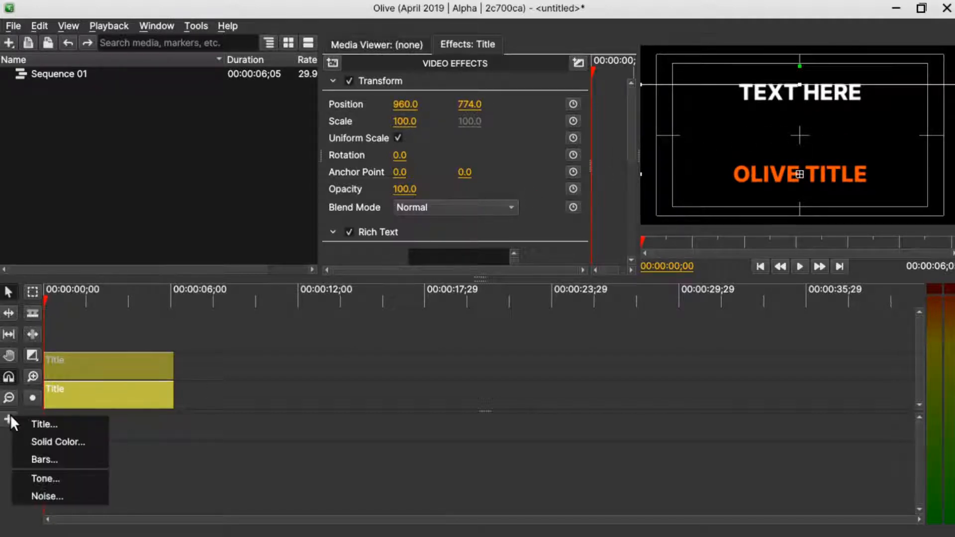
pyautogui.click(44, 443)
pyautogui.moveTo(47, 343); pyautogui.dragTo(173, 349)
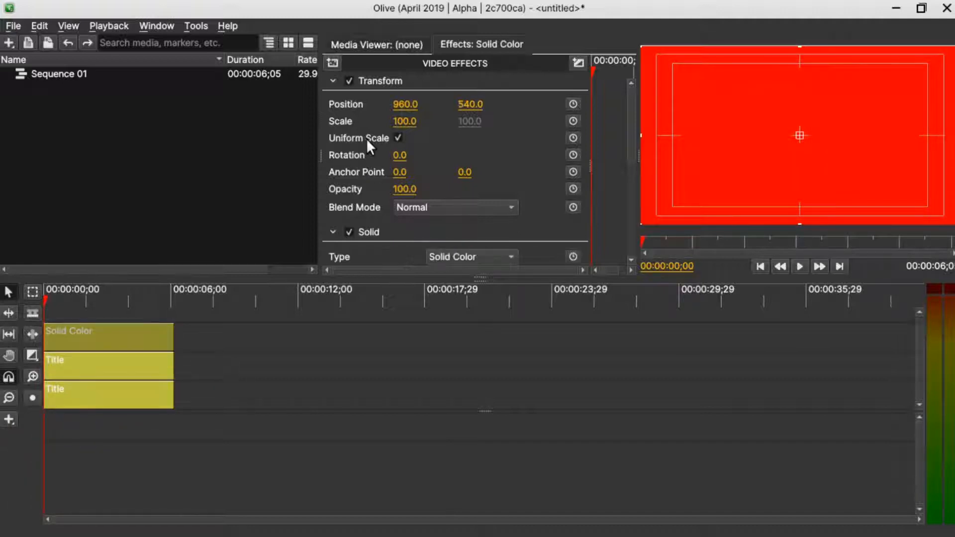
# - Turn off uniform scale for the solid color clip and scale it to 45 horizontally and 20 vertically
pyautogui.click(397, 139)
pyautogui.click(401, 121)
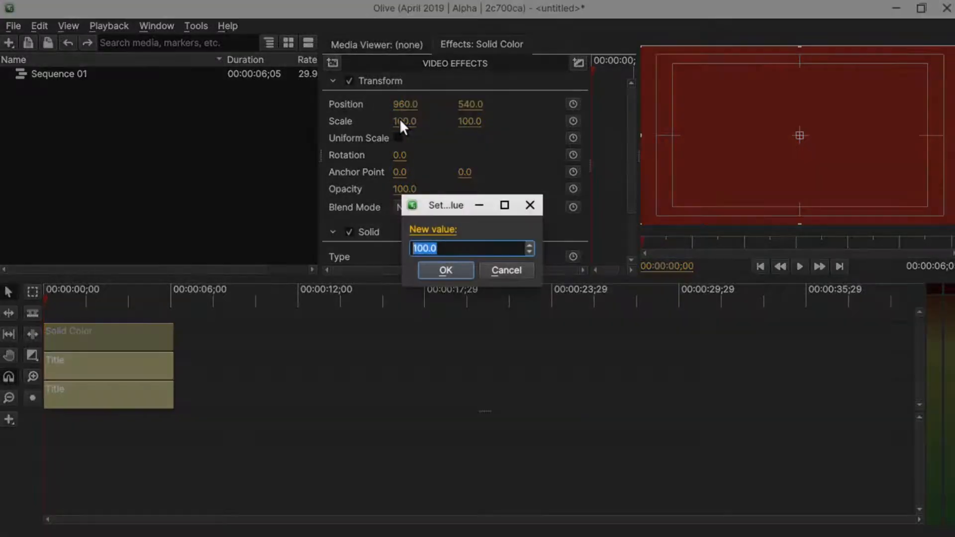
pyautogui.write('45')
pyautogui.press('Return')
pyautogui.click(475, 120)
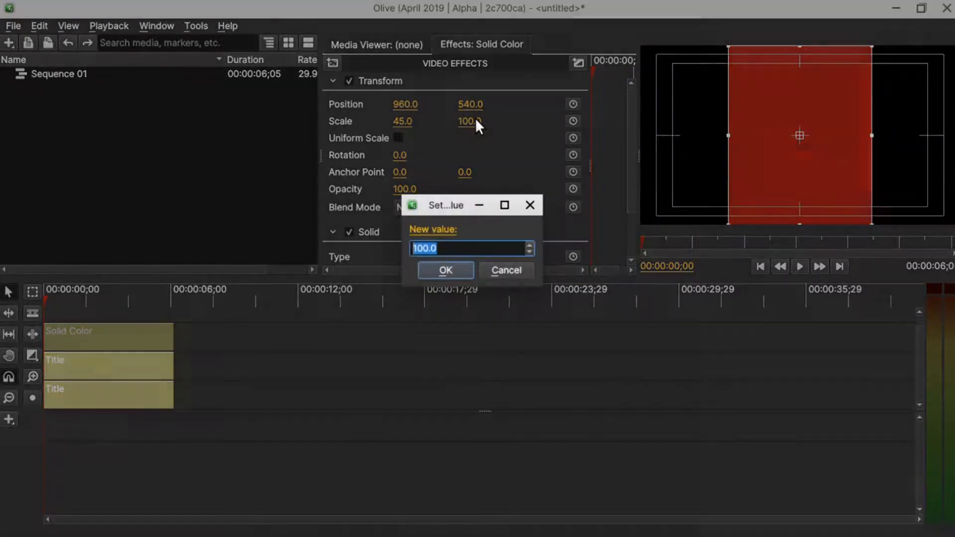
pyautogui.write('20')
pyautogui.press('Return')
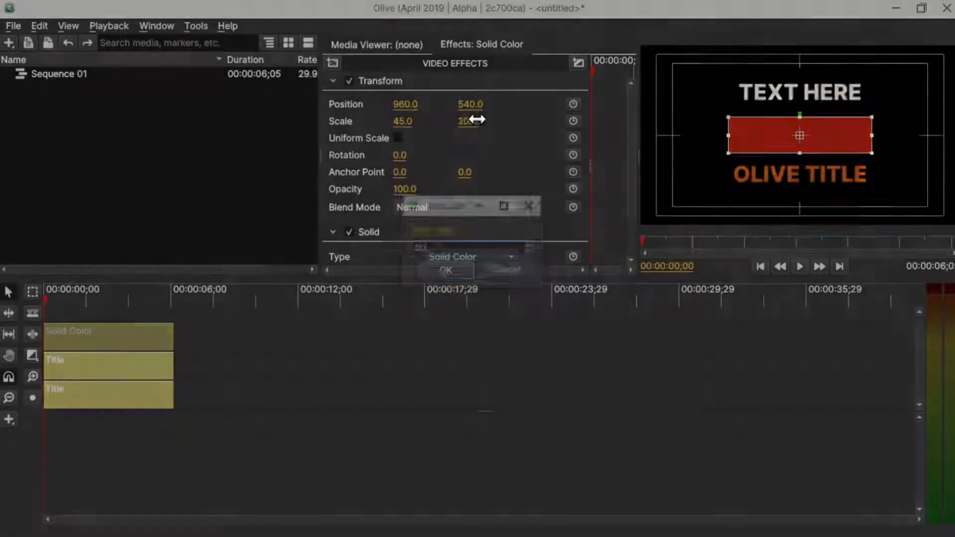
# - Add a second solid color clip of the same length on the track above the first solid
pyautogui.click(10, 418)
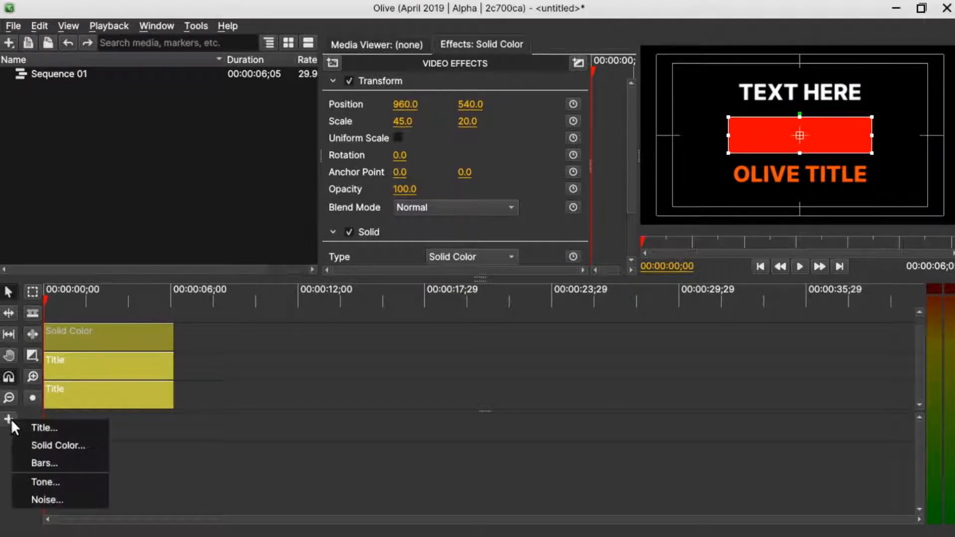
pyautogui.click(54, 444)
pyautogui.moveTo(46, 314); pyautogui.dragTo(175, 315)
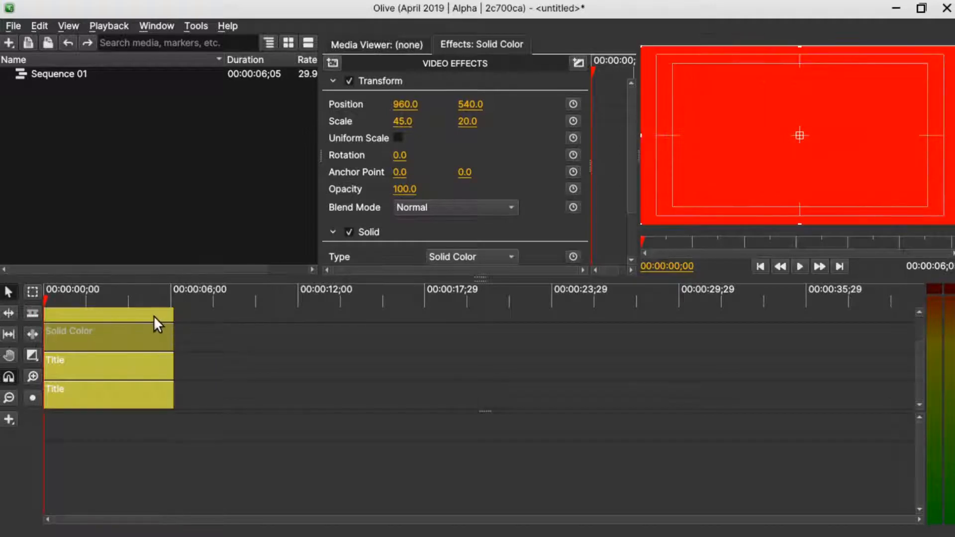
# - Turn off uniform scale for the second solid and scale it to 40 horizontally and 18 vertically
pyautogui.click(153, 316)
pyautogui.click(399, 138)
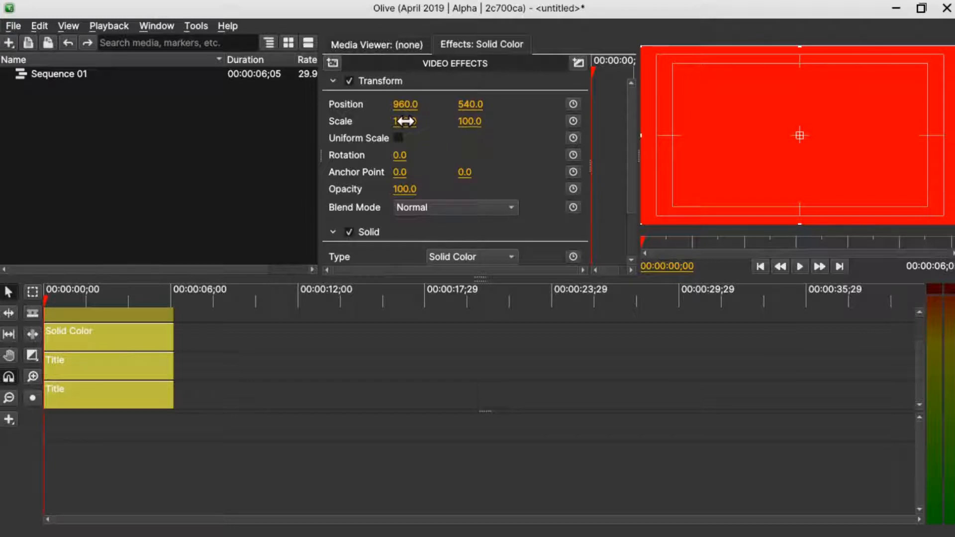
pyautogui.click(406, 120)
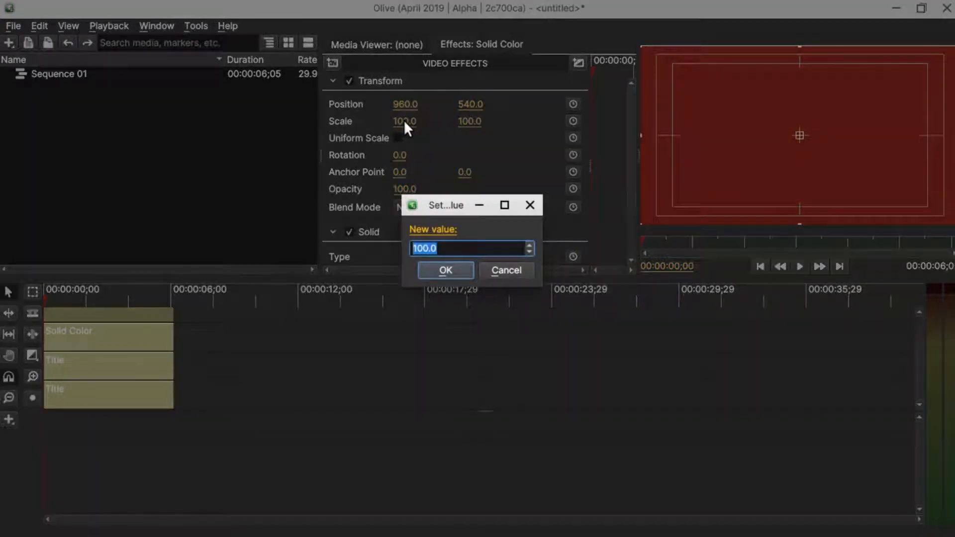
pyautogui.write('40')
pyautogui.press('Return')
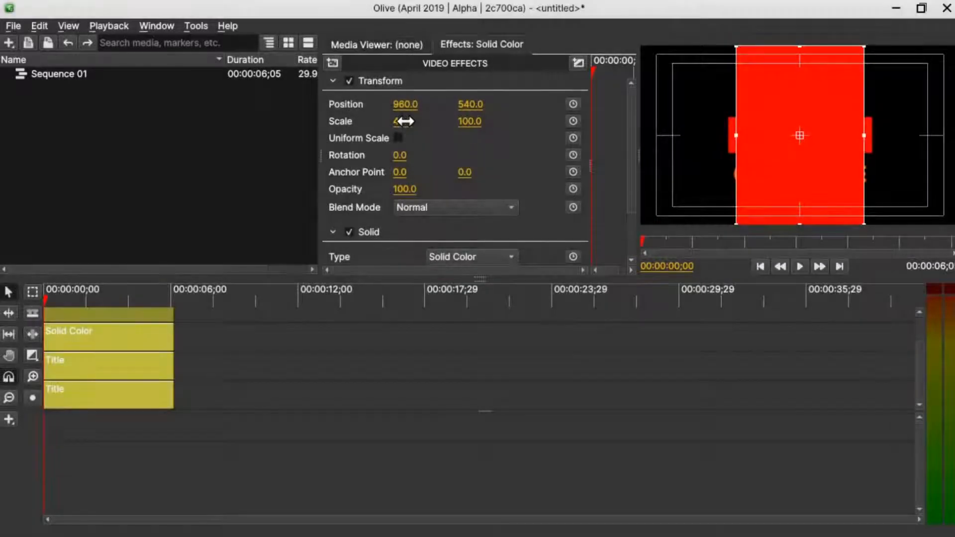
pyautogui.click(465, 122)
pyautogui.write('18')
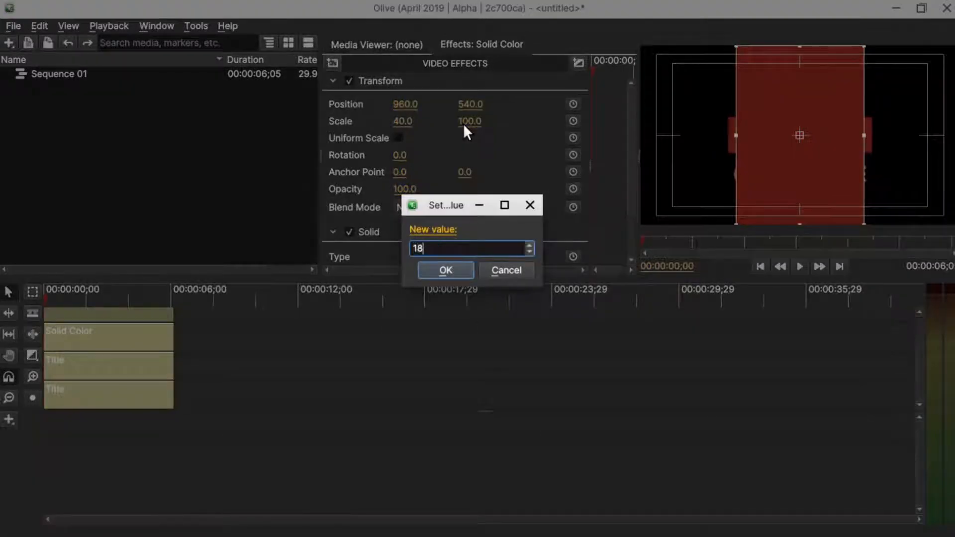
pyautogui.press('Return')
# - Change the color of the smaller solid to white
pyautogui.scroll(-2, 413, 216)
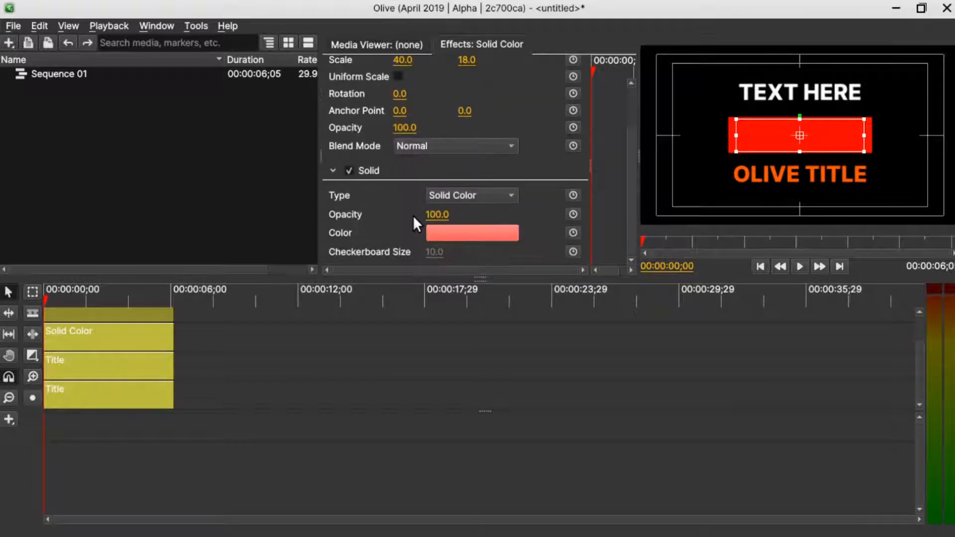
pyautogui.click(464, 227)
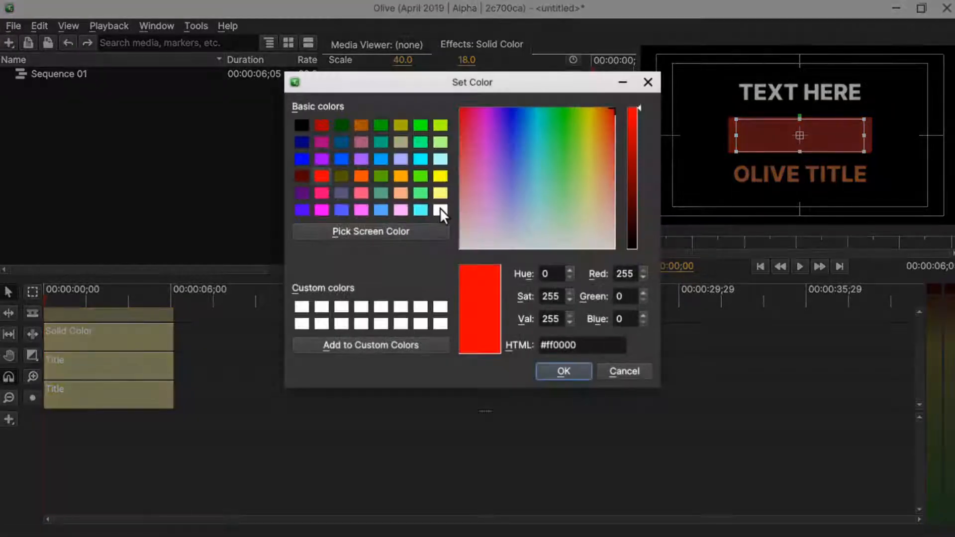
pyautogui.click(440, 209)
pyautogui.click(563, 371)
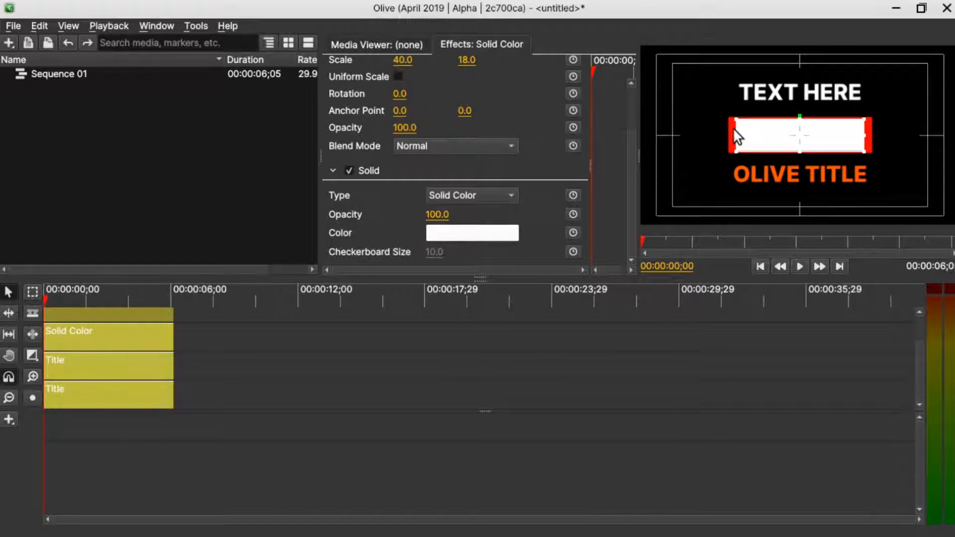
pyautogui.click(143, 316)
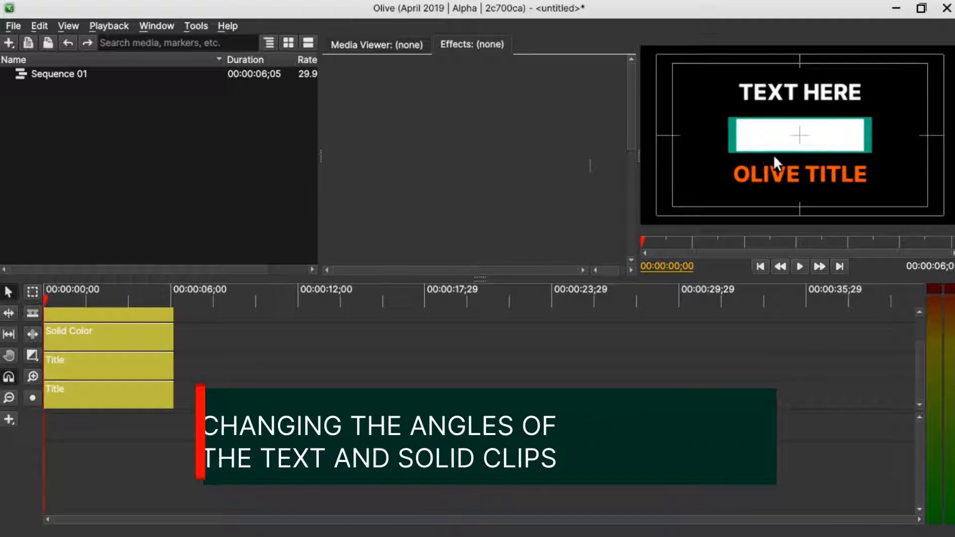
# - Rotate both the TEXT HERE and OLIVE TITLE clips to -10 degrees
pyautogui.click(69, 389)
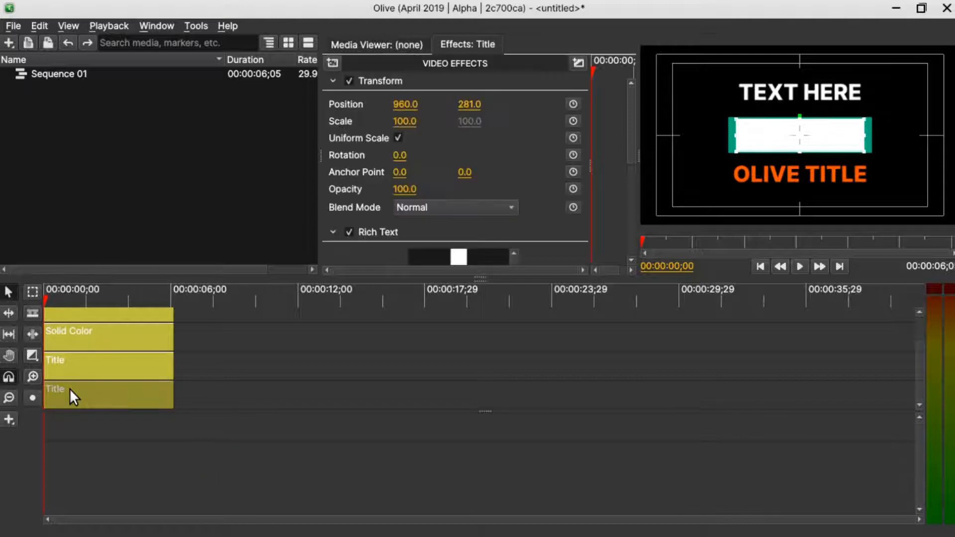
pyautogui.click(399, 155)
pyautogui.write('-10')
pyautogui.press('Return')
pyautogui.click(103, 369)
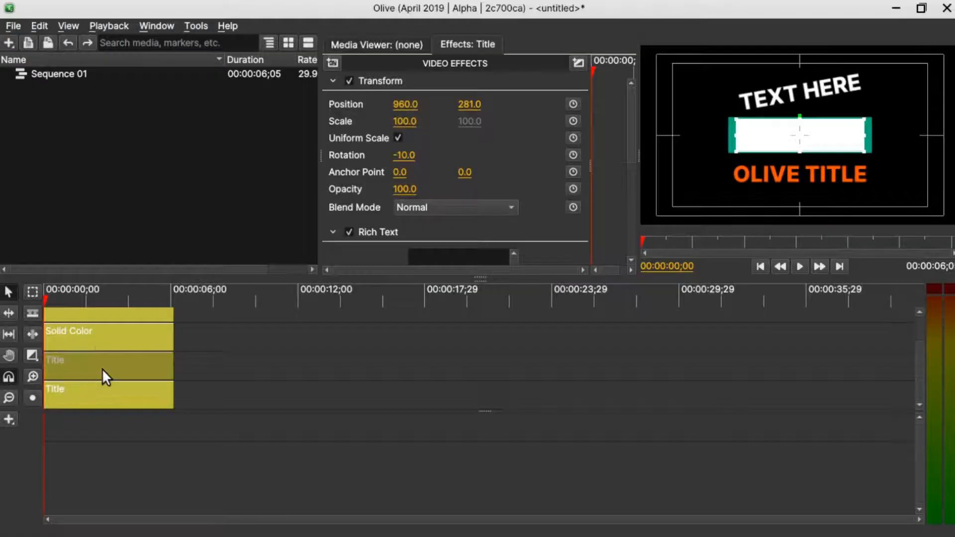
pyautogui.click(398, 155)
pyautogui.write('-10')
pyautogui.press('Return')
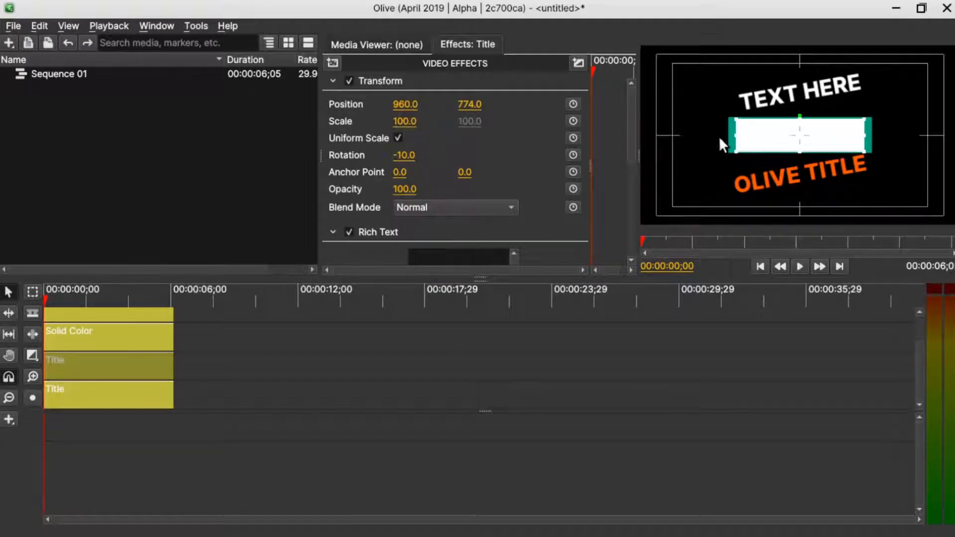
# - Rotate both the teal and the white solid color clips to -10 degrees
pyautogui.click(100, 333)
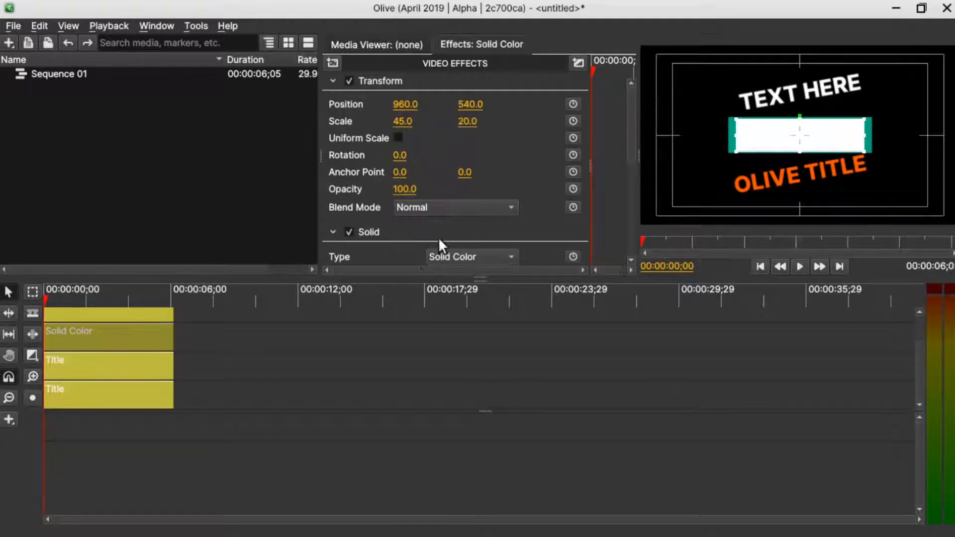
pyautogui.click(398, 156)
pyautogui.write('-10')
pyautogui.press('Return')
pyautogui.click(81, 312)
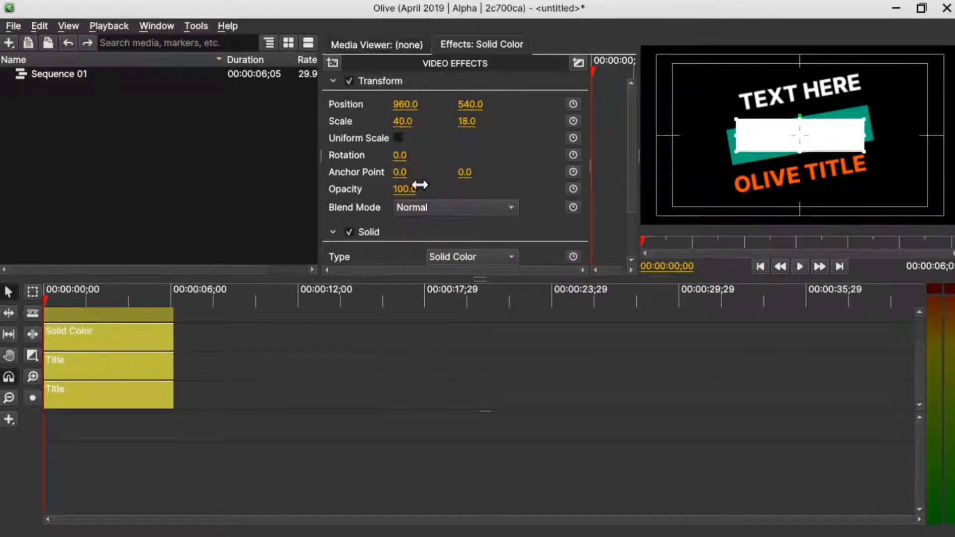
pyautogui.click(399, 155)
pyautogui.write('-10')
pyautogui.press('Return')
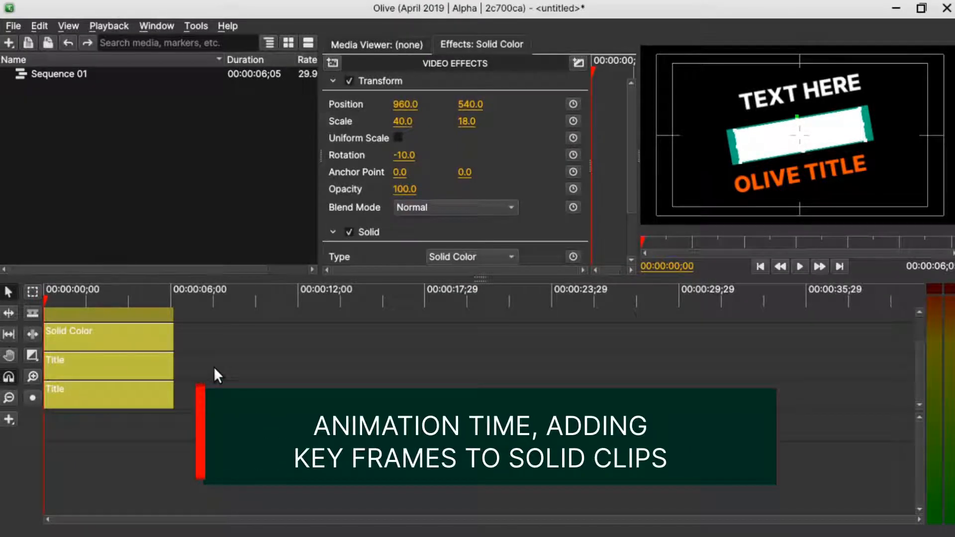
# - Move the teal and white solids off the left side of the frame, with the white one at X position -574
pyautogui.click(83, 337)
pyautogui.moveTo(405, 104); pyautogui.dragTo(137, 104)
pyautogui.click(92, 318)
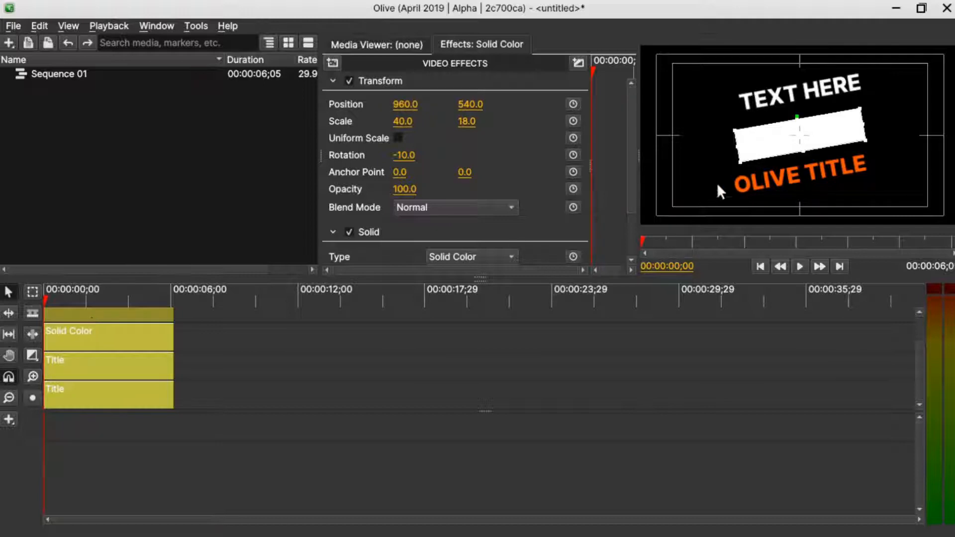
pyautogui.moveTo(397, 104); pyautogui.dragTo(120, 105)
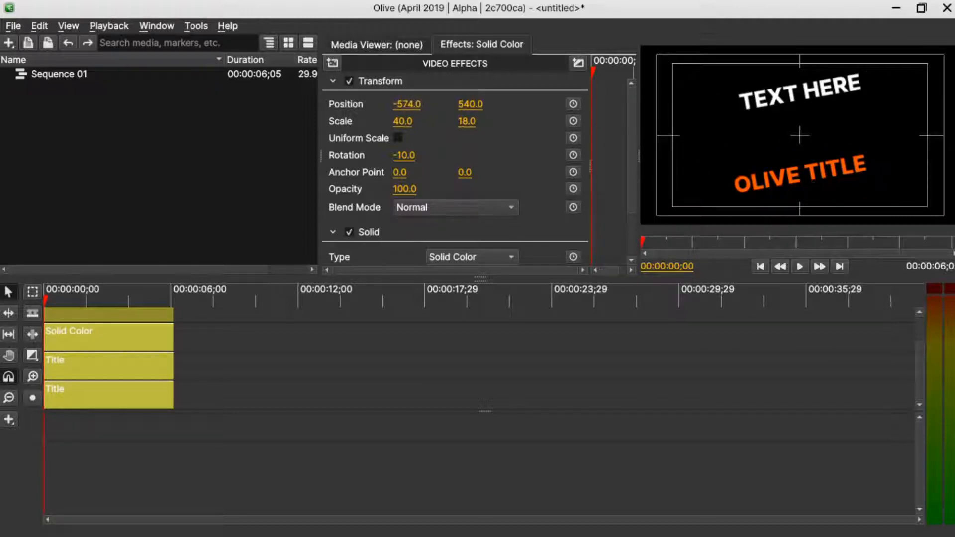
# - Keyframe the teal solid's position from off-frame at X -529 at the start to the frame's center at 00:00:00;16
pyautogui.click(570, 103)
pyautogui.click(163, 330)
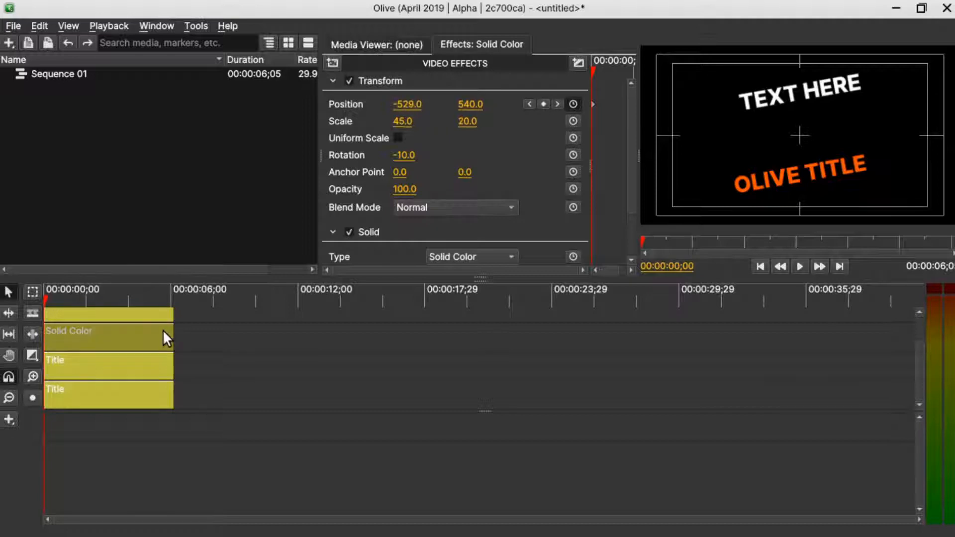
pyautogui.moveTo(596, 67); pyautogui.dragTo(600, 69)
pyautogui.moveTo(321, 155); pyautogui.dragTo(113, 163)
pyautogui.moveTo(279, 108); pyautogui.dragTo(280, 108)
# - Keyframe the white solid's position from X -574 at 00:00:00;16 to X 949, over the teal bar, shortly after
pyautogui.click(113, 312)
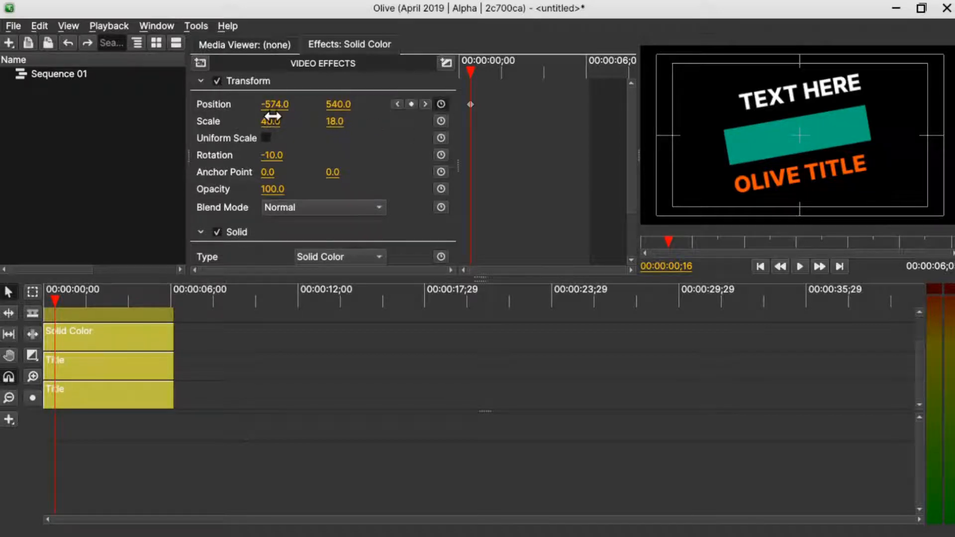
pyautogui.moveTo(476, 71); pyautogui.dragTo(477, 71)
pyautogui.moveTo(272, 103); pyautogui.dragTo(945, 104)
# - Preview the bars' entrance and shift the white solid's second position keyframe earlier, to about 00:00:00;24
pyautogui.moveTo(475, 67); pyautogui.dragTo(428, 77)
pyautogui.press('space')
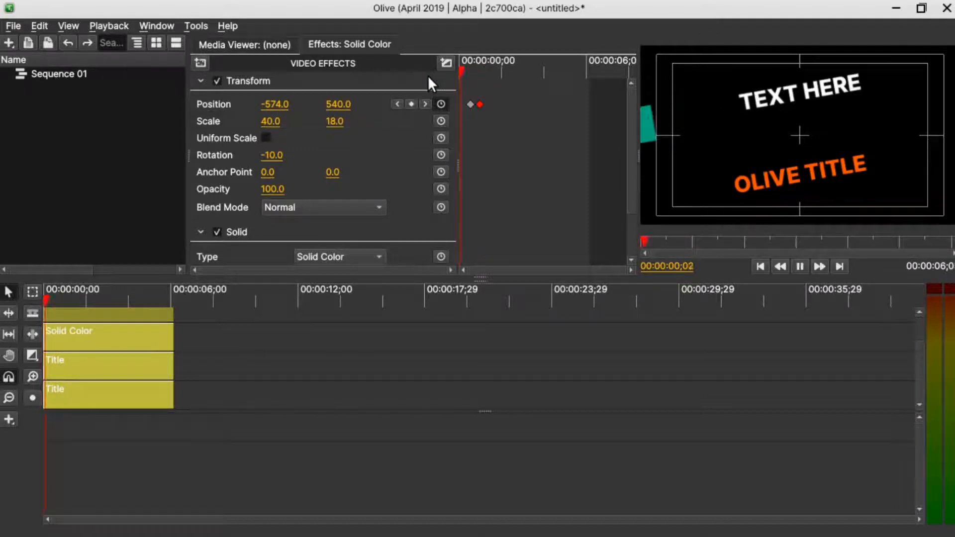
pyautogui.press('space')
pyautogui.moveTo(479, 104); pyautogui.dragTo(476, 105)
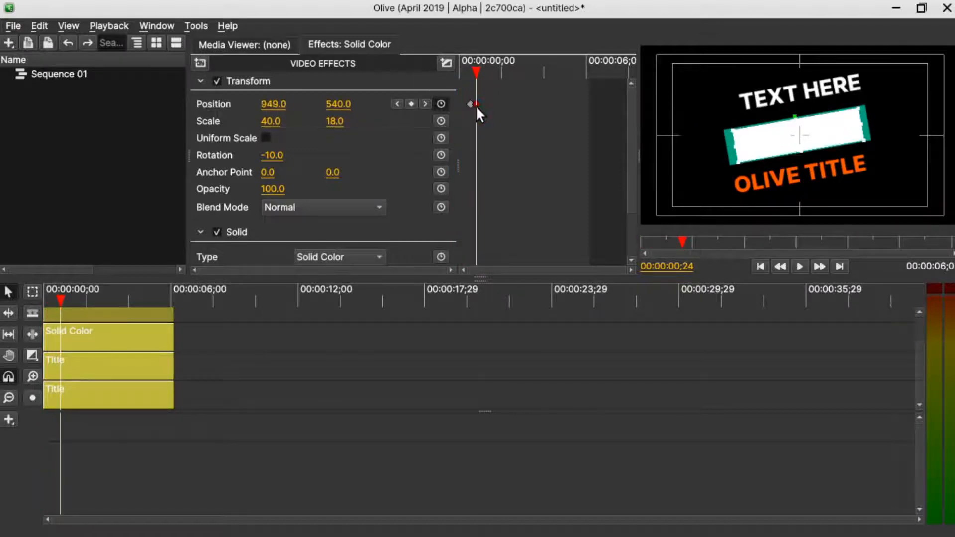
pyautogui.moveTo(478, 67); pyautogui.dragTo(443, 71)
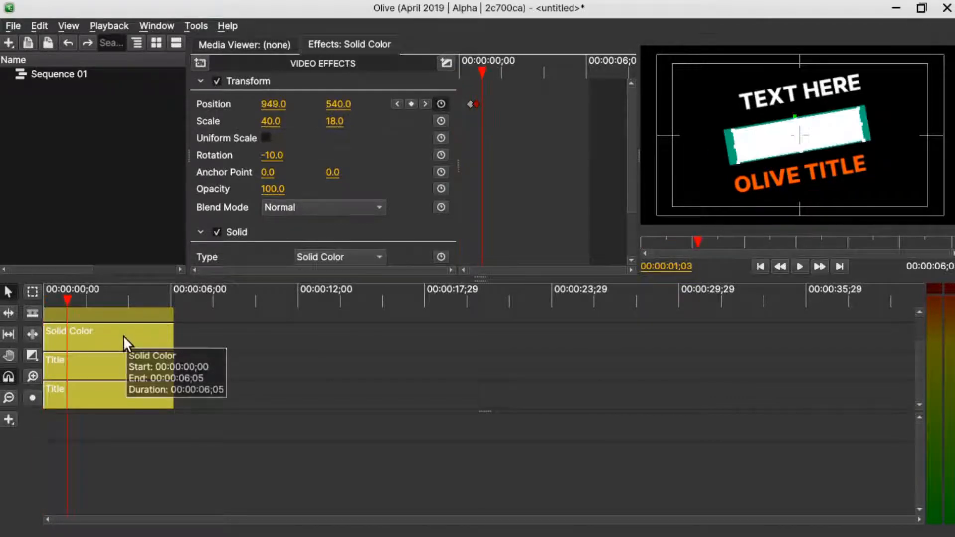
# - Set the Solid effect's opacity to 50 on both the teal and the white solid color clips
pyautogui.click(124, 335)
pyautogui.scroll(-2, 280, 204)
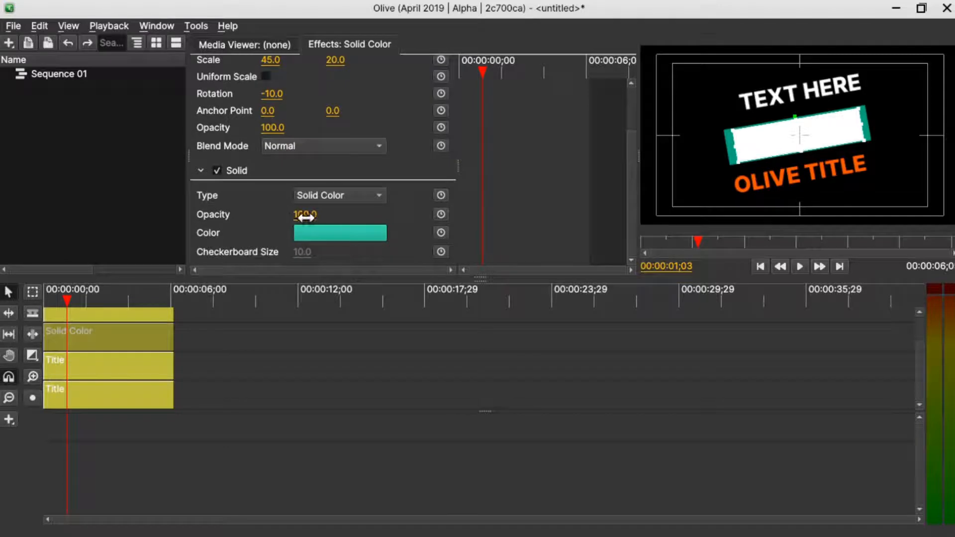
pyautogui.click(302, 214)
pyautogui.write('50')
pyautogui.press('Return')
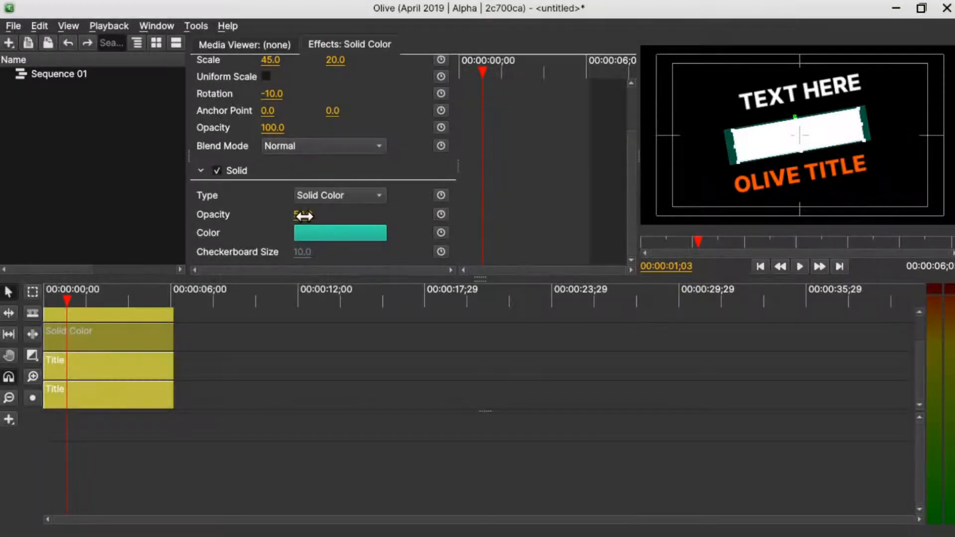
pyautogui.click(101, 313)
pyautogui.click(304, 217)
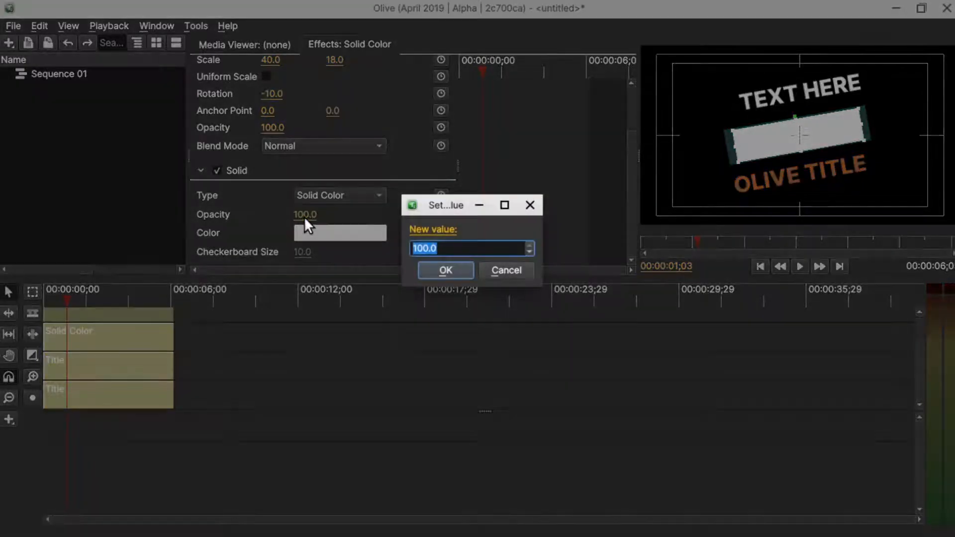
pyautogui.write('50')
pyautogui.press('Return')
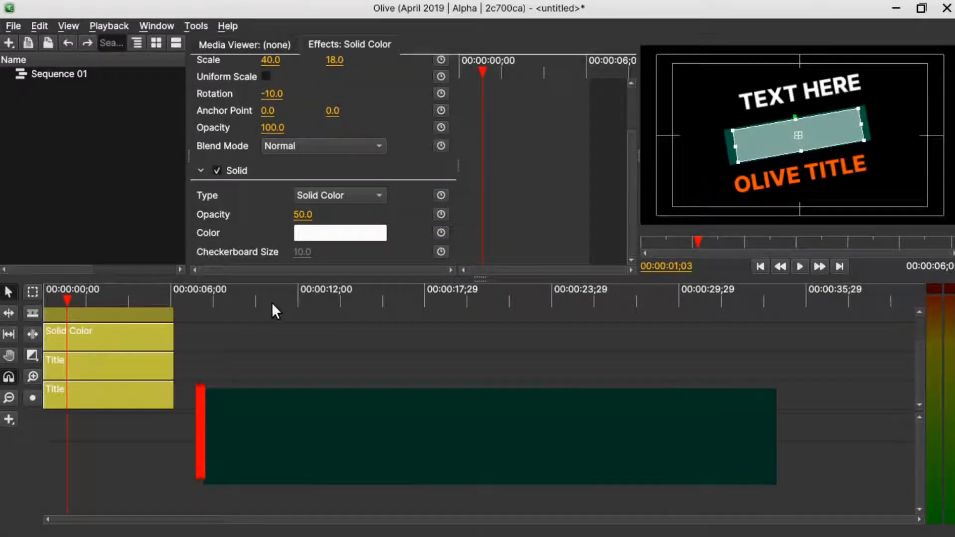
# - Position the TEXT HERE clip over the bars at X 950, Y 537
pyautogui.click(108, 396)
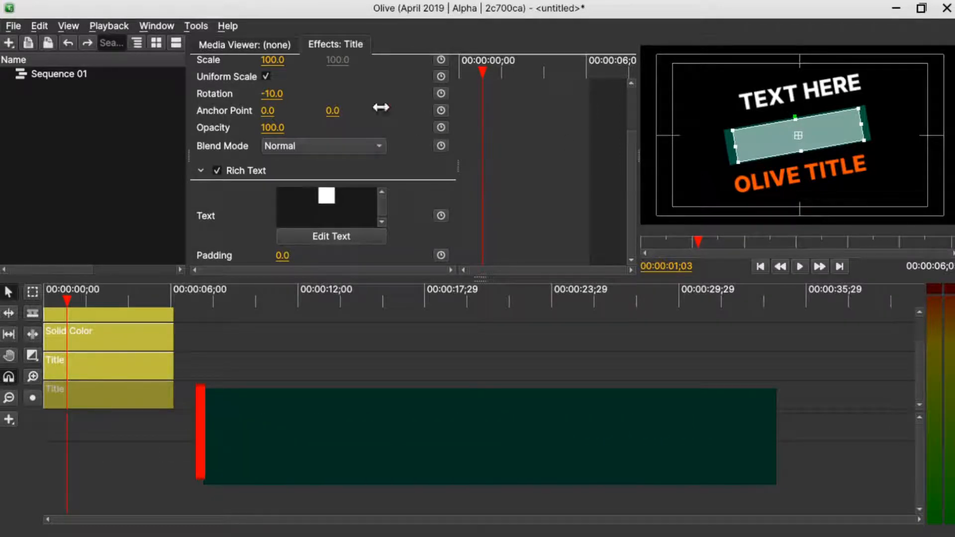
pyautogui.scroll(3, 390, 109)
pyautogui.moveTo(338, 105); pyautogui.dragTo(383, 104)
pyautogui.moveTo(275, 101); pyautogui.dragTo(238, 102)
pyautogui.moveTo(339, 104); pyautogui.dragTo(440, 105)
pyautogui.moveTo(273, 103); pyautogui.dragTo(300, 103)
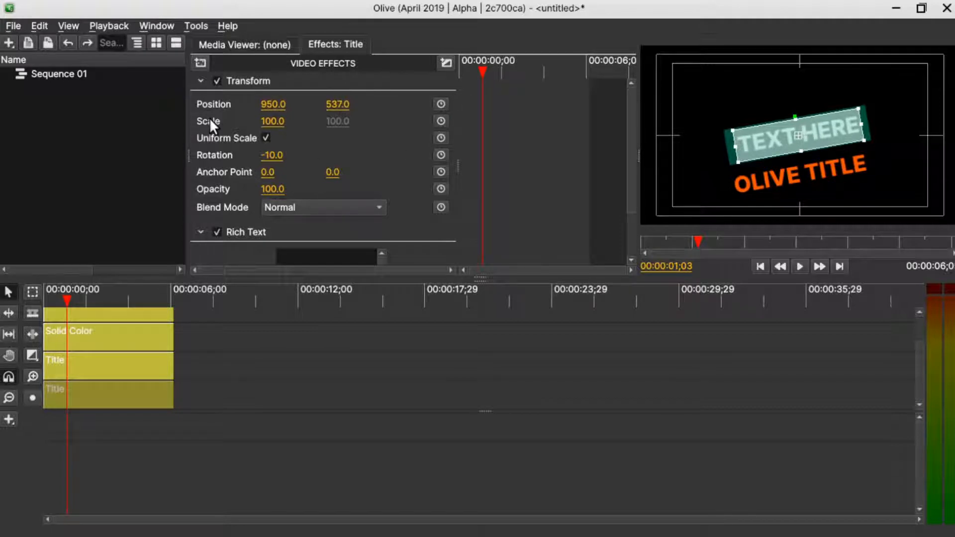
# - Turn off Uniform Scale for the TEXT HERE clip and try setting its horizontal scale to 0
pyautogui.click(267, 134)
pyautogui.click(277, 121)
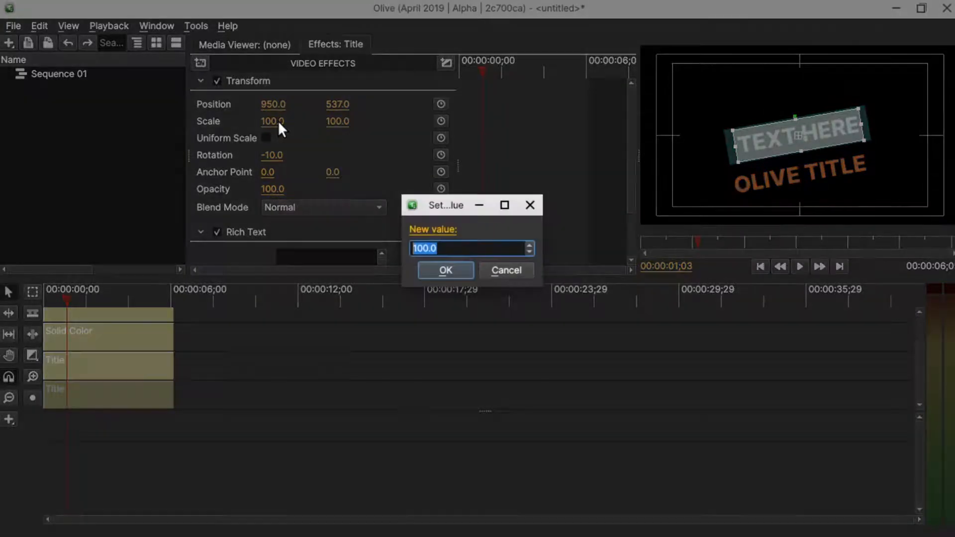
pyautogui.write('0')
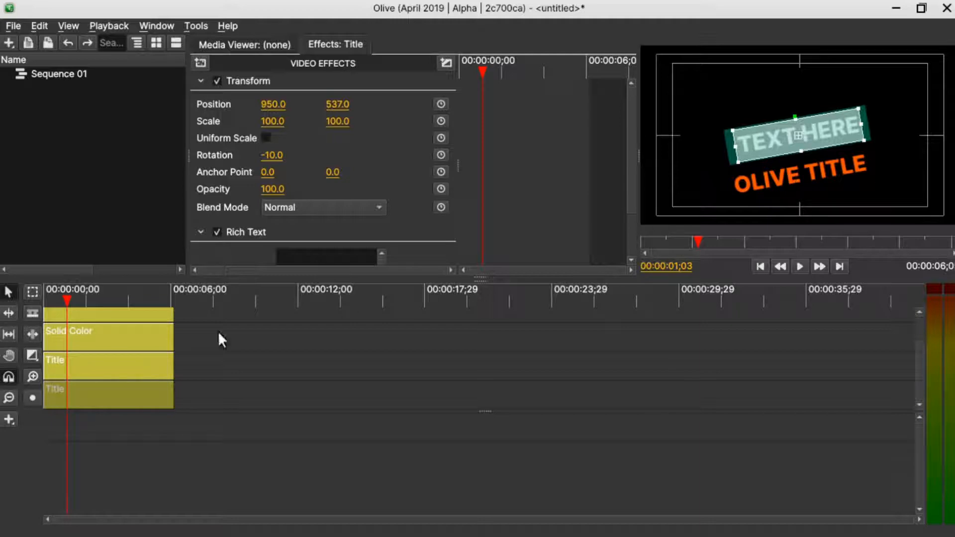
# - Move the OLIVE TITLE clip up over the bars to Y position 538
pyautogui.click(130, 389)
pyautogui.moveTo(338, 104); pyautogui.dragTo(227, 104)
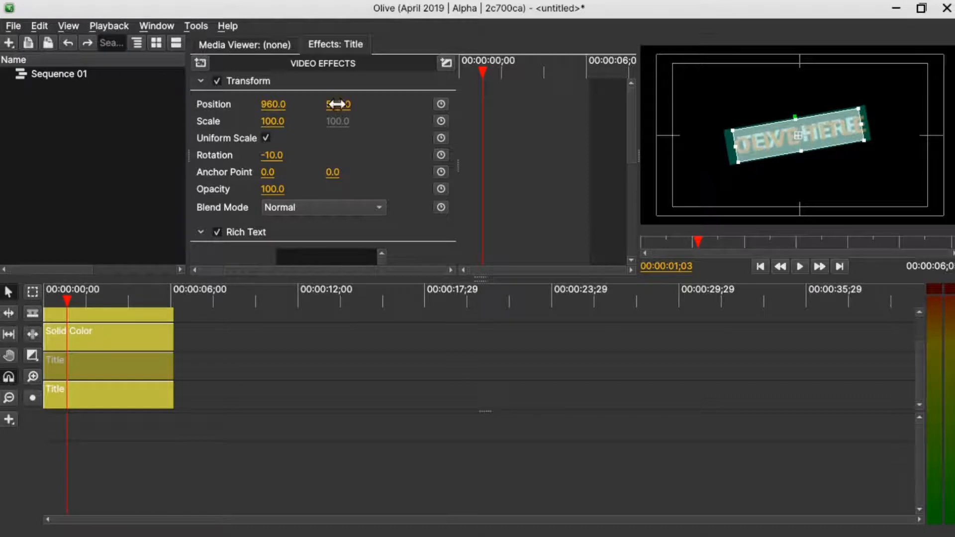
# - At the sequence start, enable non-uniform scale keyframing for the TEXT HERE clip and set both scale values to 0
pyautogui.moveTo(59, 301); pyautogui.dragTo(38, 300)
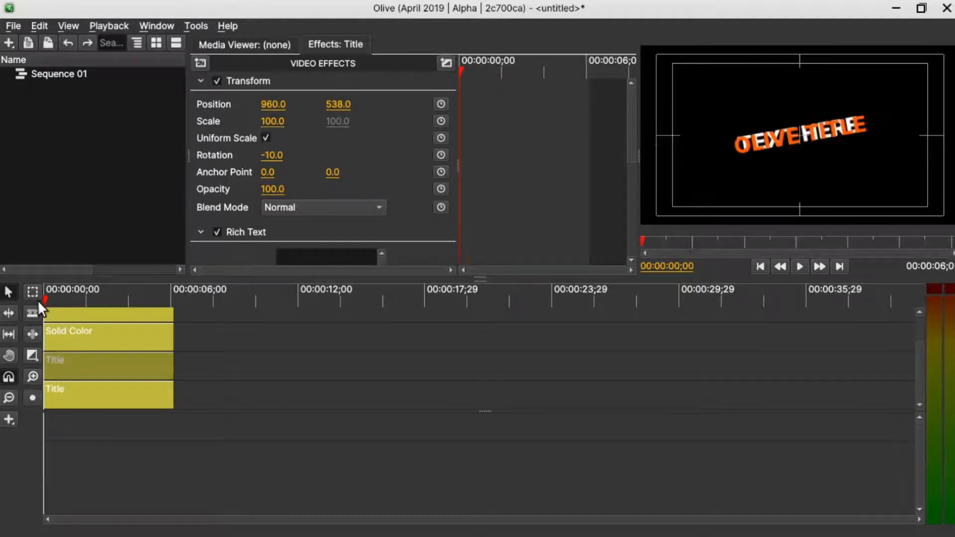
pyautogui.click(88, 392)
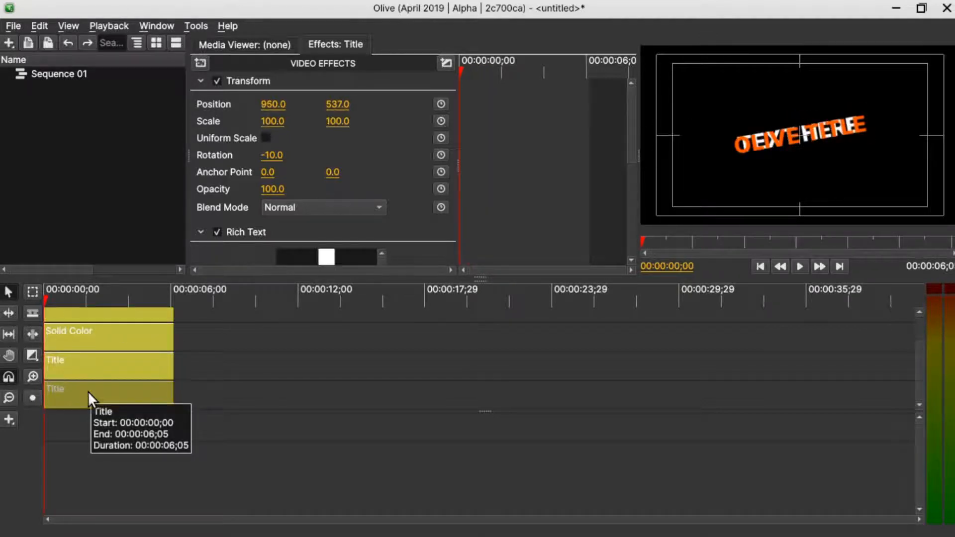
pyautogui.click(266, 138)
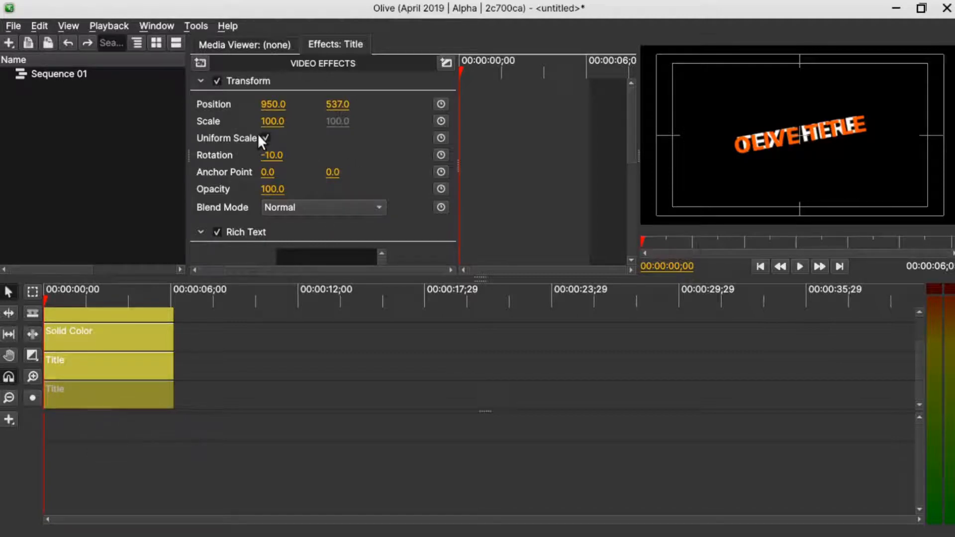
pyautogui.click(266, 138)
pyautogui.click(441, 121)
pyautogui.click(275, 124)
pyautogui.write('0')
pyautogui.press('Return')
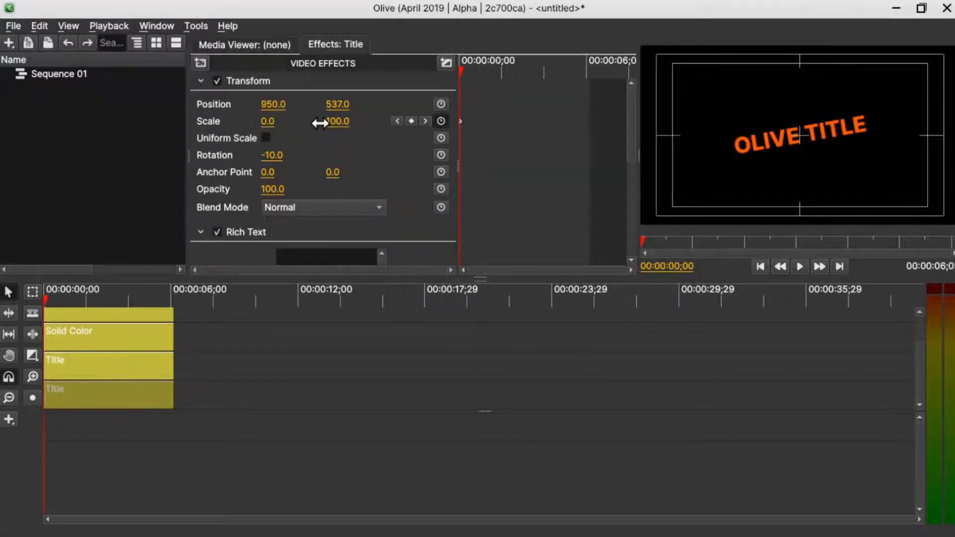
pyautogui.click(337, 122)
pyautogui.write('0')
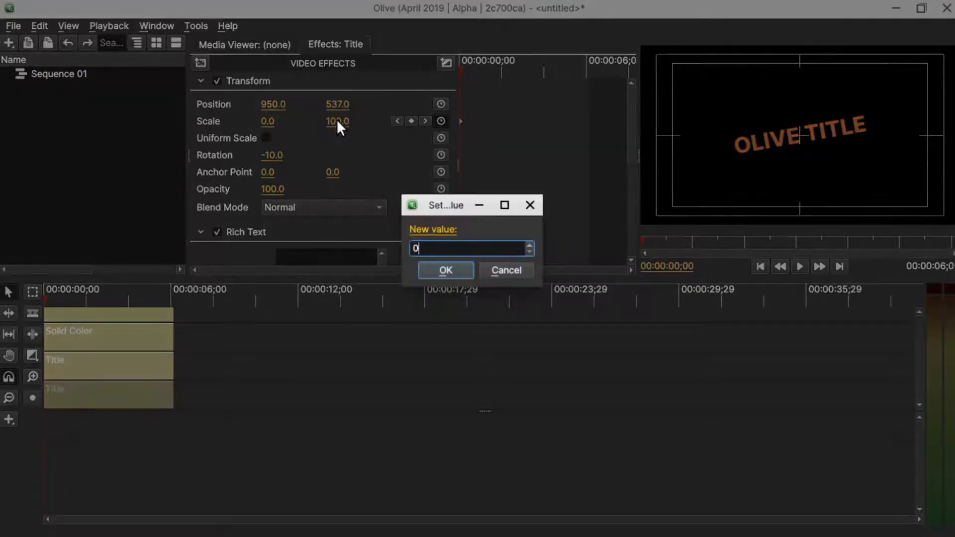
pyautogui.press('Return')
# - Turn off Uniform Scale for the OLIVE TITLE clip and set its horizontal and vertical scale to 0
pyautogui.click(112, 363)
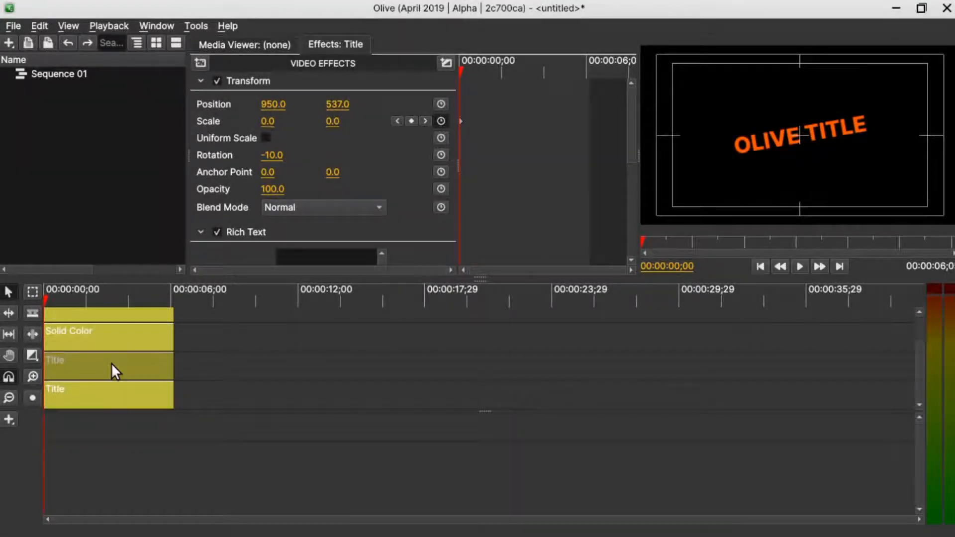
pyautogui.click(266, 138)
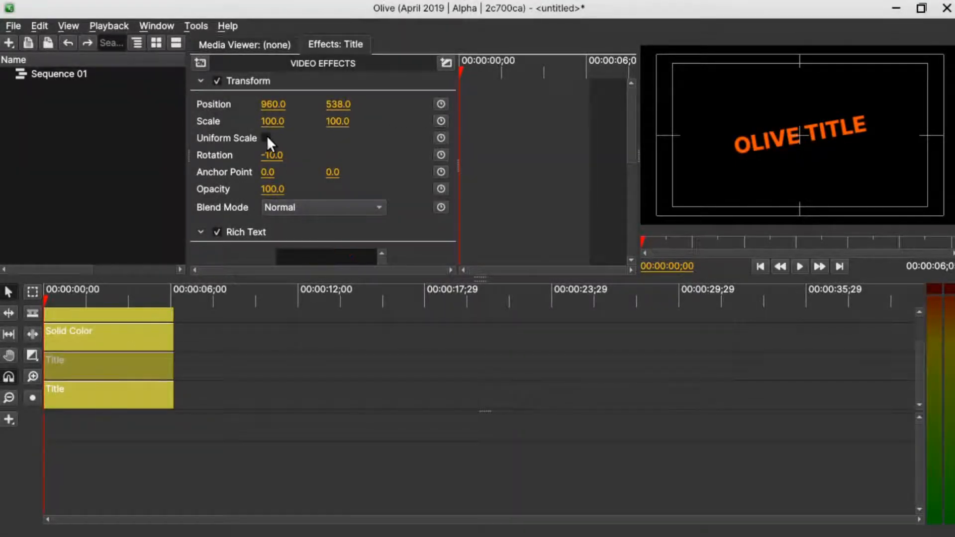
pyautogui.click(271, 122)
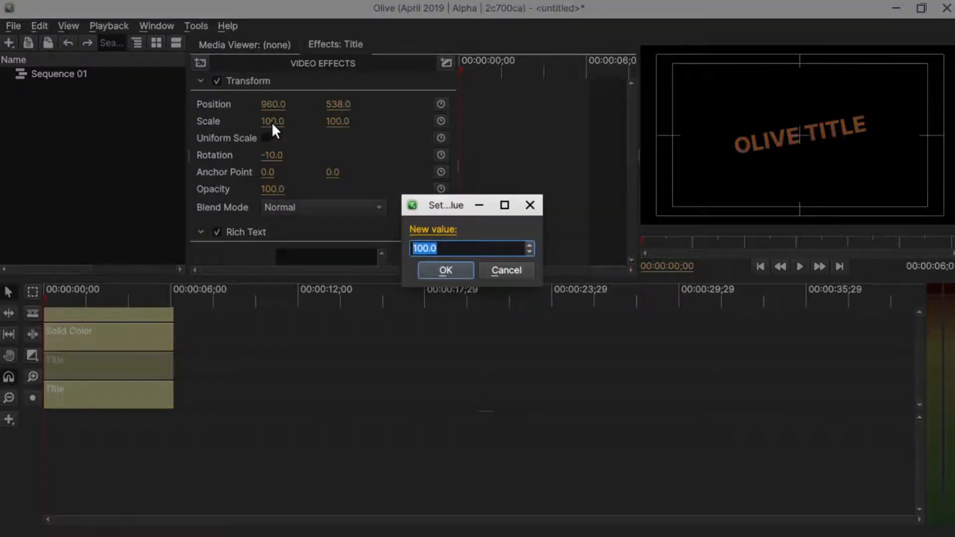
pyautogui.write('0')
pyautogui.press('Return')
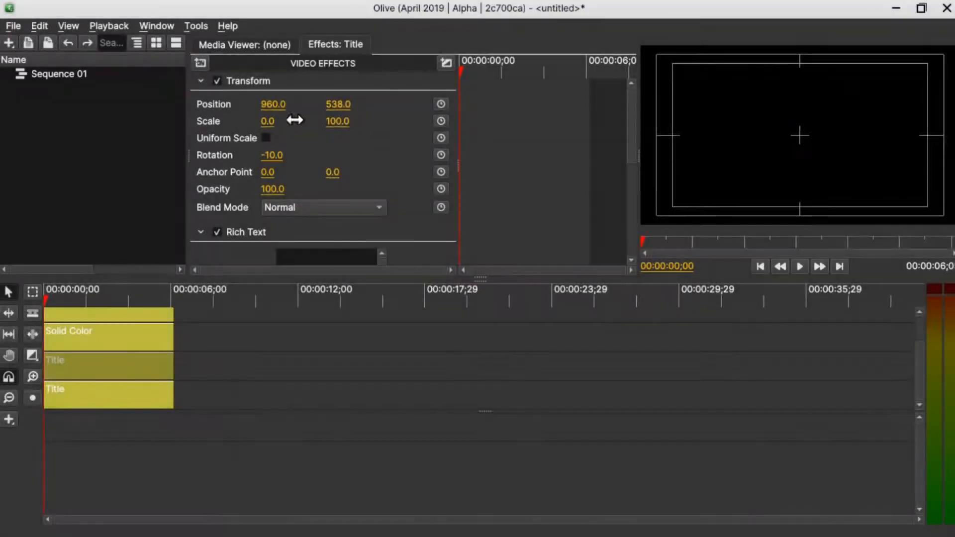
pyautogui.click(341, 123)
pyautogui.write('0')
pyautogui.press('Return')
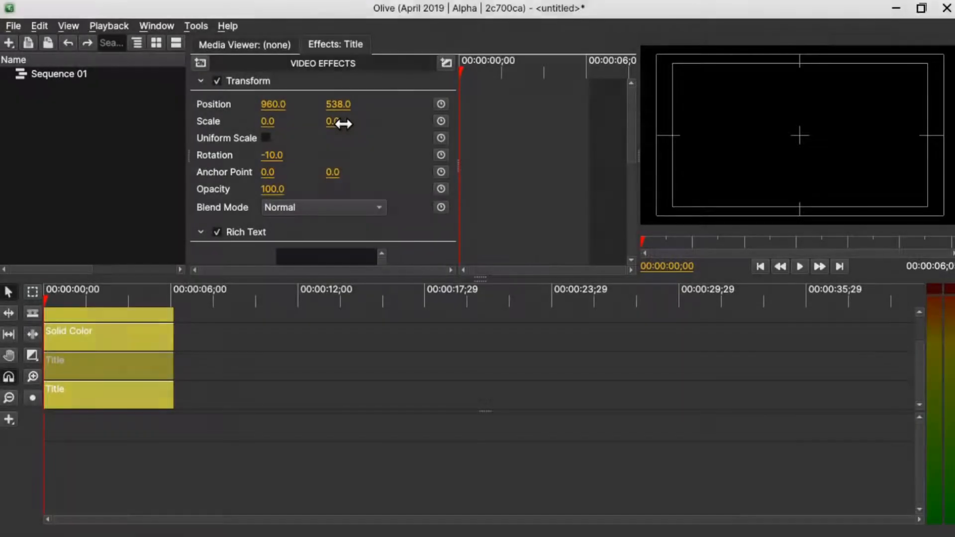
# - Check the solids' keyframe timing and add a scale keyframe of 0 to the TEXT HERE clip at 00:00:01;00
pyautogui.click(89, 334)
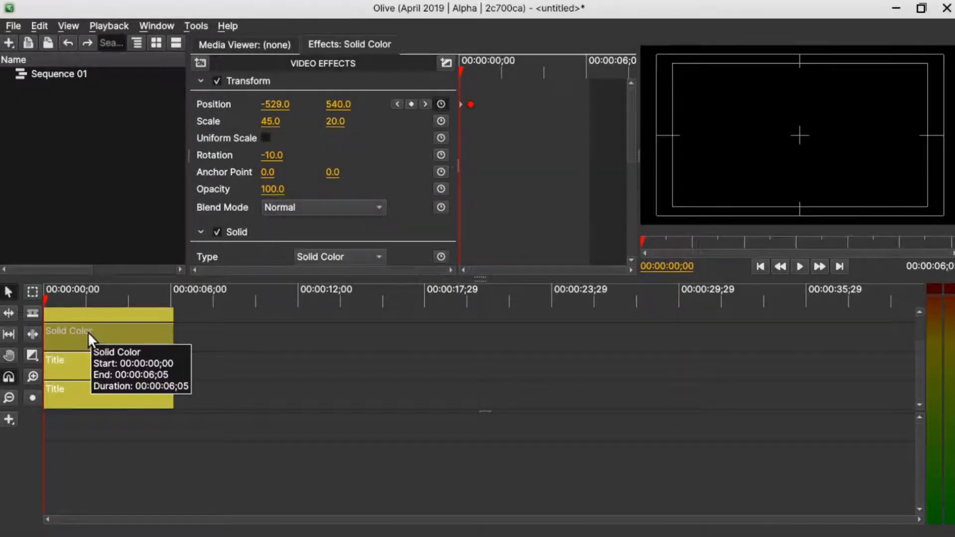
pyautogui.click(91, 312)
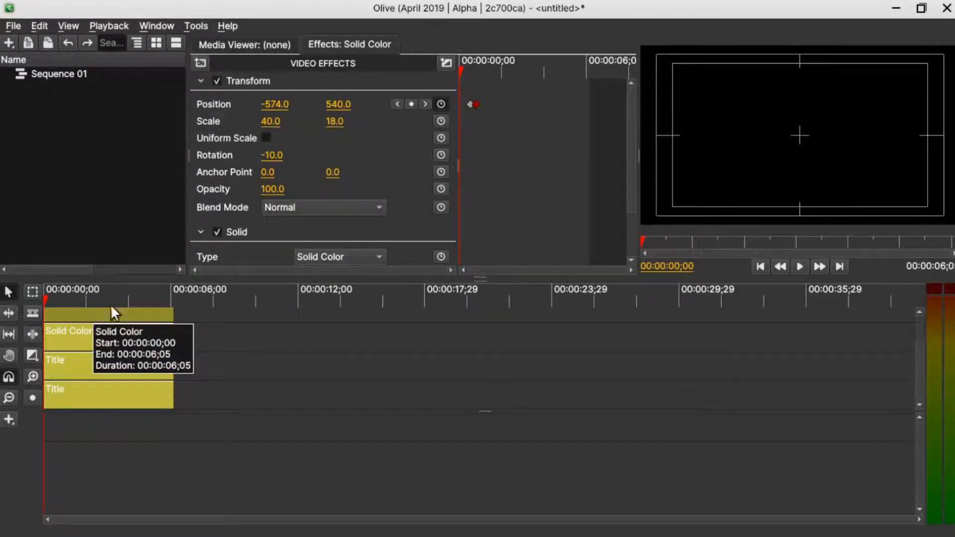
pyautogui.moveTo(461, 68); pyautogui.dragTo(478, 69)
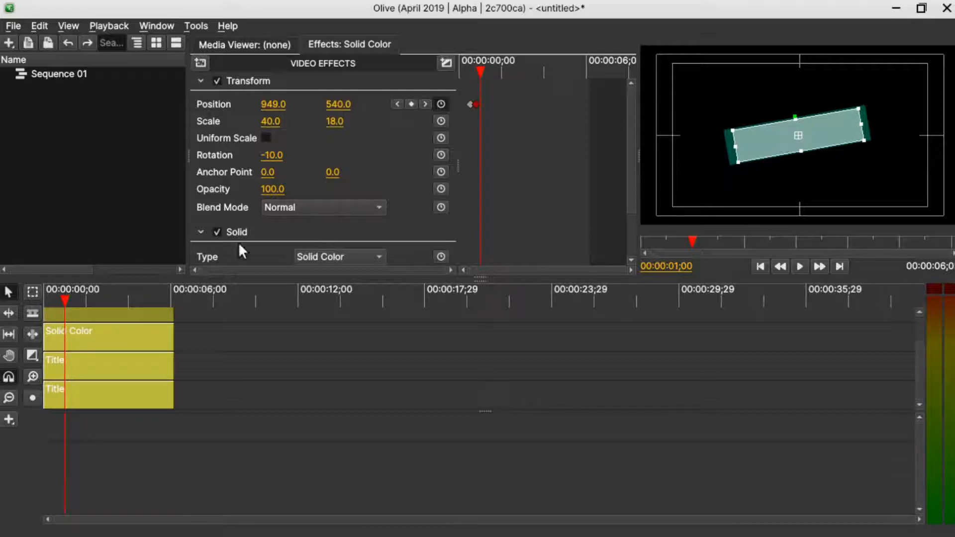
pyautogui.click(121, 394)
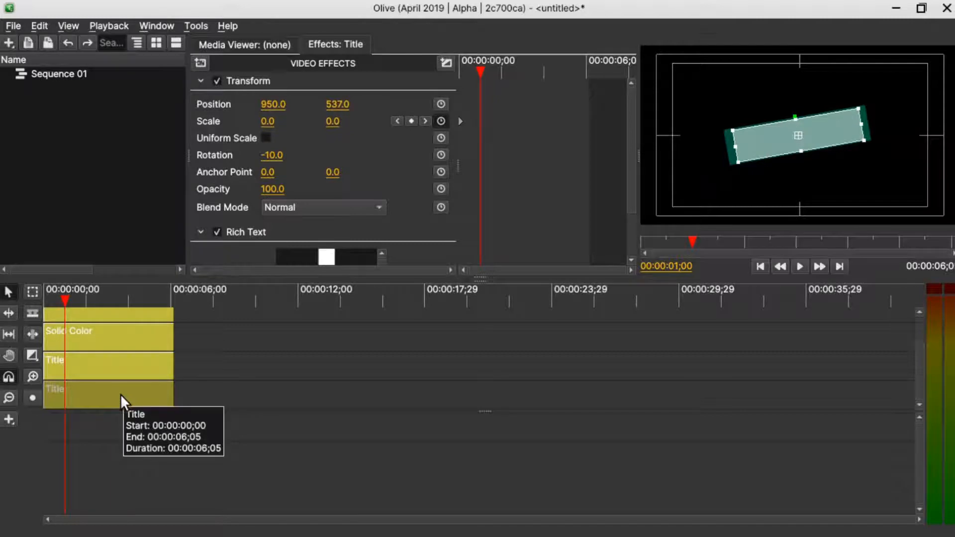
pyautogui.click(411, 120)
# - Keyframe the TEXT HERE clip's horizontal and vertical scale to 100 at 00:00:01;07
pyautogui.moveTo(473, 72); pyautogui.dragTo(483, 68)
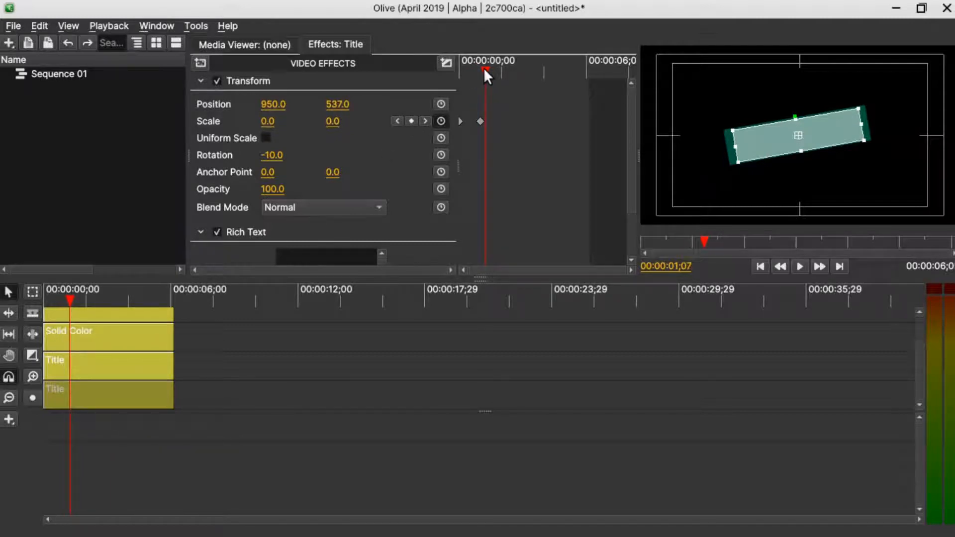
pyautogui.click(267, 121)
pyautogui.write('100')
pyautogui.press('Return')
pyautogui.click(334, 121)
pyautogui.write('10.0')
pyautogui.press('Return')
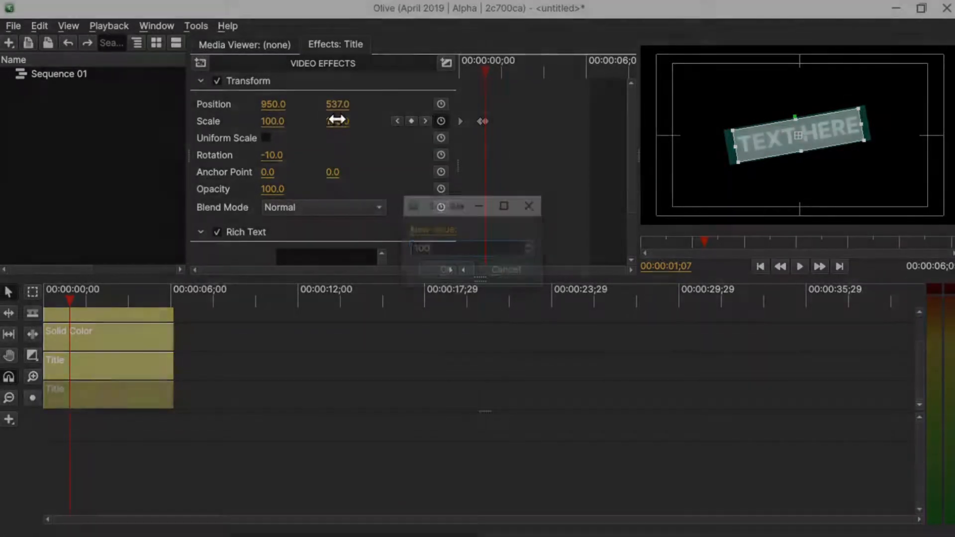
# - Enable scale keyframing for the OLIVE TITLE clip at 00:00:01;01, keeping its scale at 0
pyautogui.moveTo(485, 65); pyautogui.dragTo(479, 65)
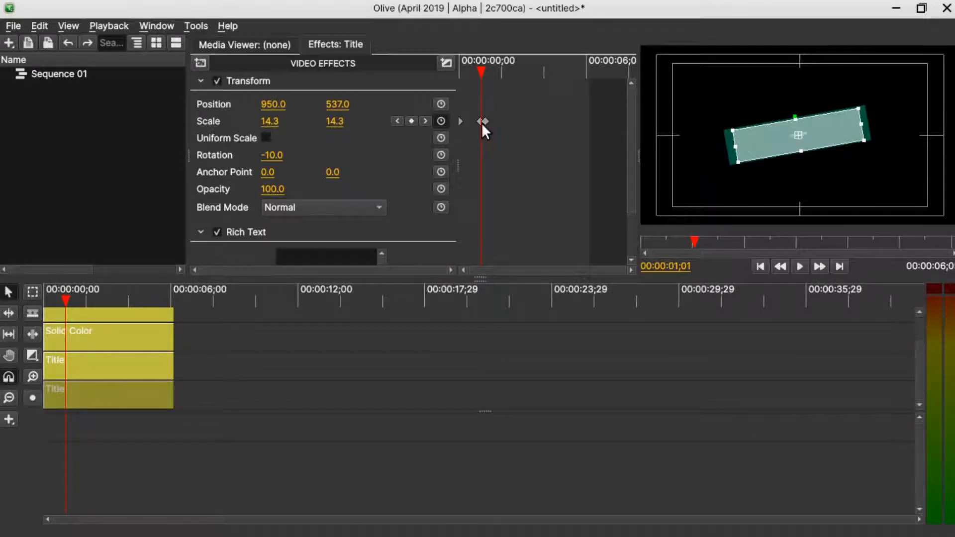
pyautogui.click(103, 362)
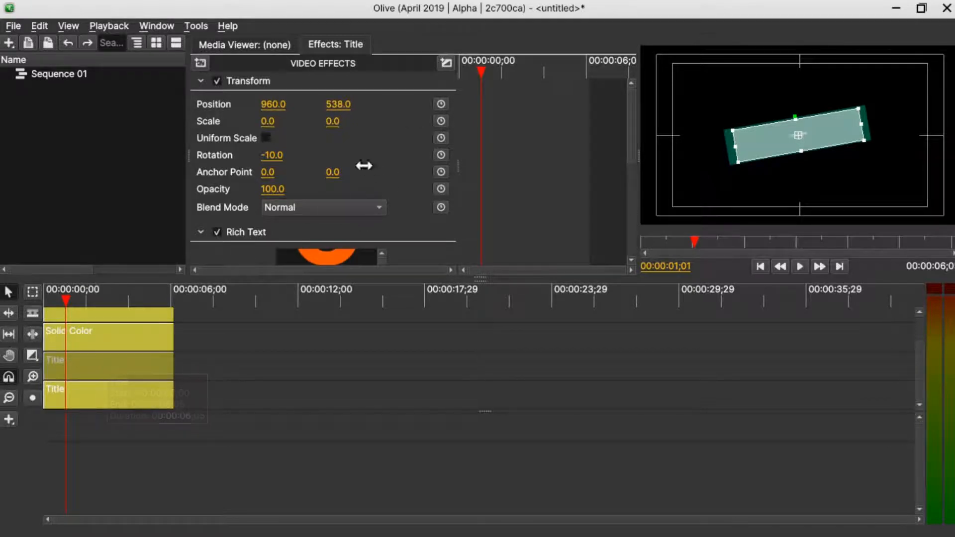
pyautogui.click(440, 121)
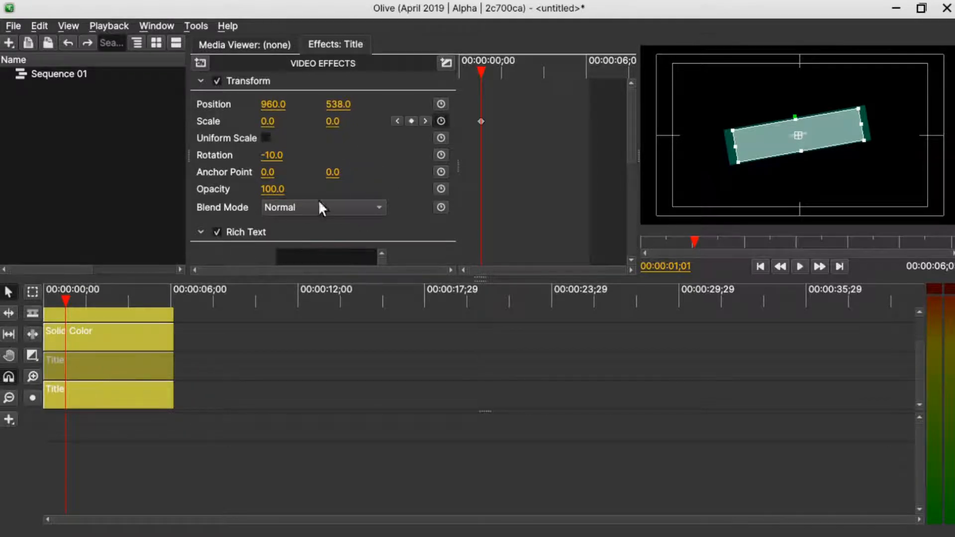
# - Keyframe the OLIVE TITLE clip's horizontal and vertical scale to 100 at 00:00:01;08
pyautogui.click(130, 390)
pyautogui.moveTo(483, 65); pyautogui.dragTo(483, 67)
pyautogui.click(122, 369)
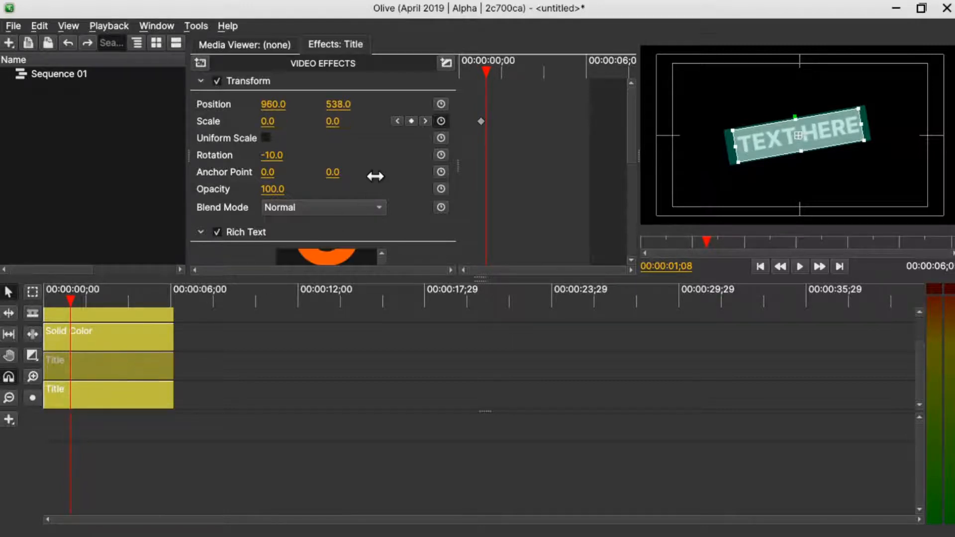
pyautogui.click(268, 122)
pyautogui.write('100')
pyautogui.press('Return')
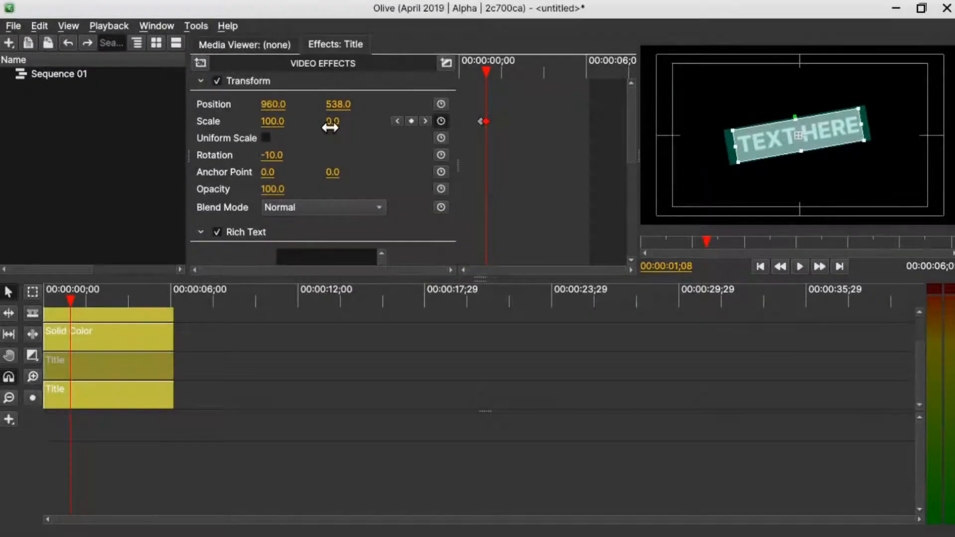
pyautogui.click(332, 121)
pyautogui.write('10')
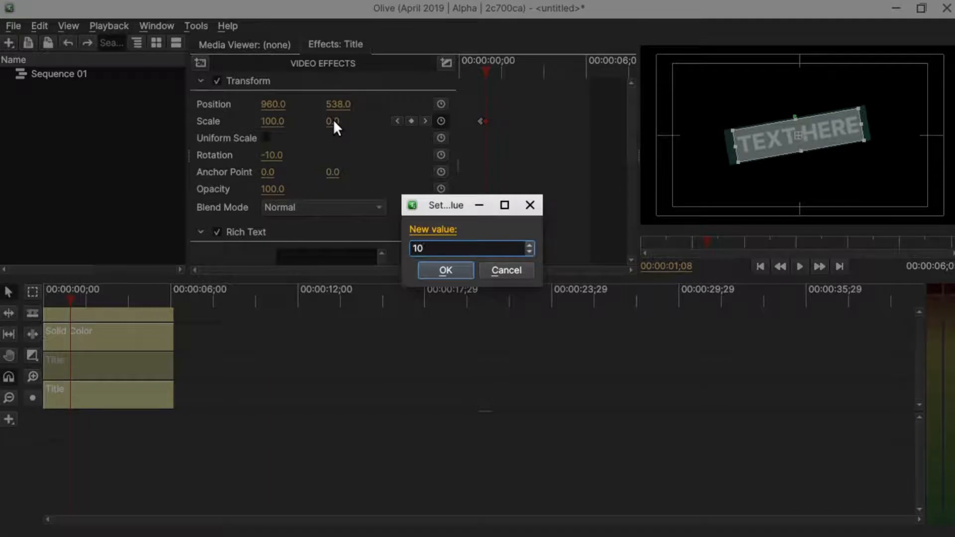
pyautogui.write('0')
pyautogui.press('Return')
# - Enable position keyframing for the OLIVE TITLE clip at 00:00:01;19 and keyframe its vertical position to 737 at 00:00:02;00
pyautogui.click(486, 71)
pyautogui.moveTo(487, 72); pyautogui.dragTo(494, 72)
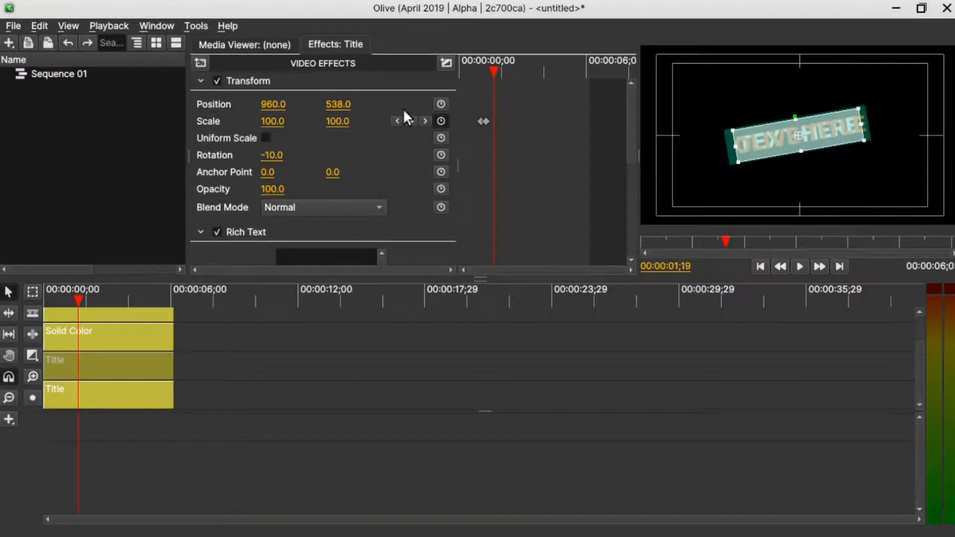
pyautogui.click(441, 104)
pyautogui.moveTo(493, 71); pyautogui.dragTo(500, 71)
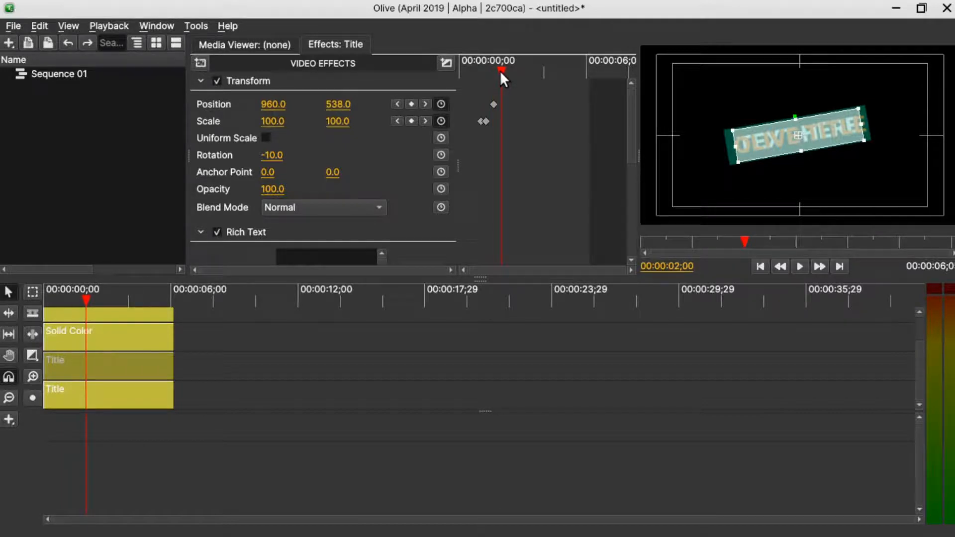
pyautogui.scroll(-3, 360, 118)
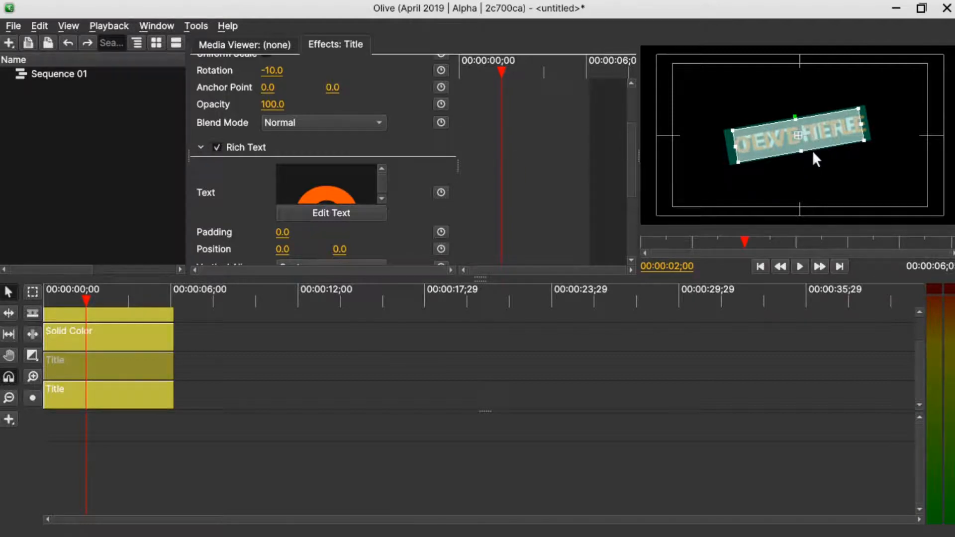
pyautogui.scroll(3, 438, 143)
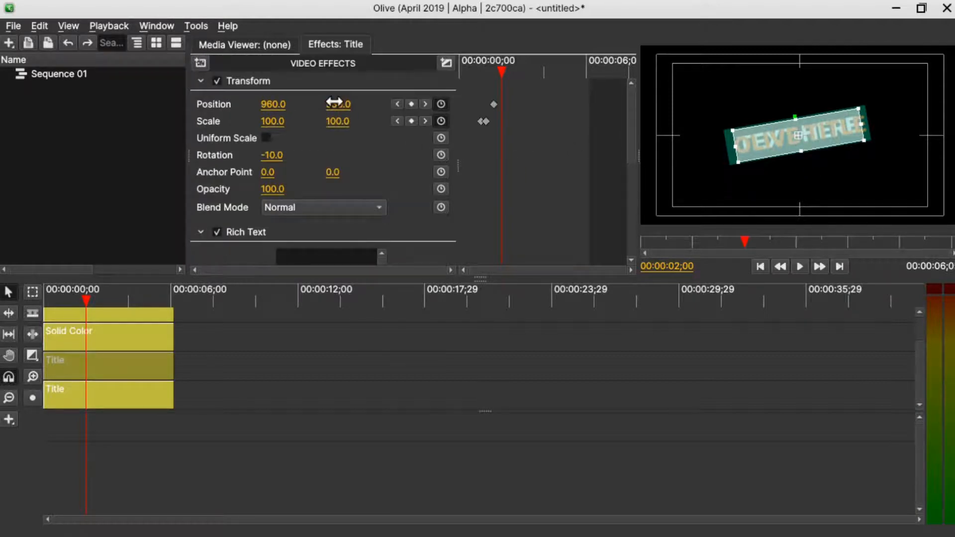
pyautogui.moveTo(337, 104); pyautogui.dragTo(441, 105)
# - Enable position keyframing for the TEXT HERE clip at 00:00:02;03 and keyframe its position to 881, 343 at 00:00:02;13
pyautogui.click(503, 69)
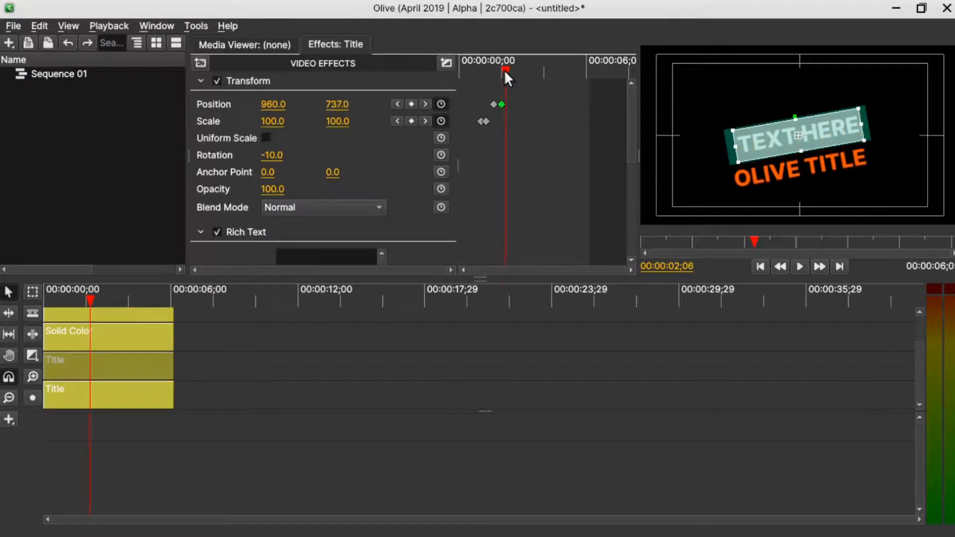
pyautogui.moveTo(501, 72); pyautogui.dragTo(504, 73)
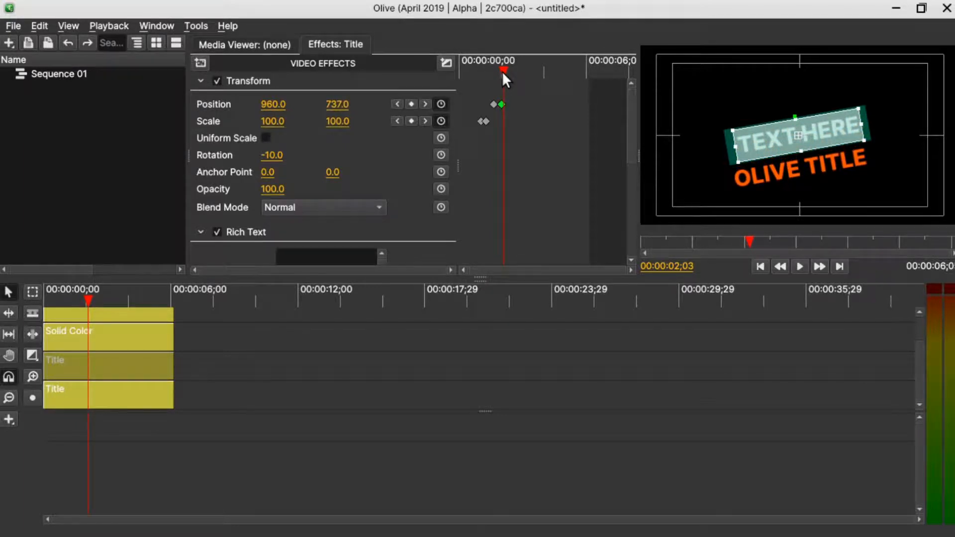
pyautogui.click(145, 395)
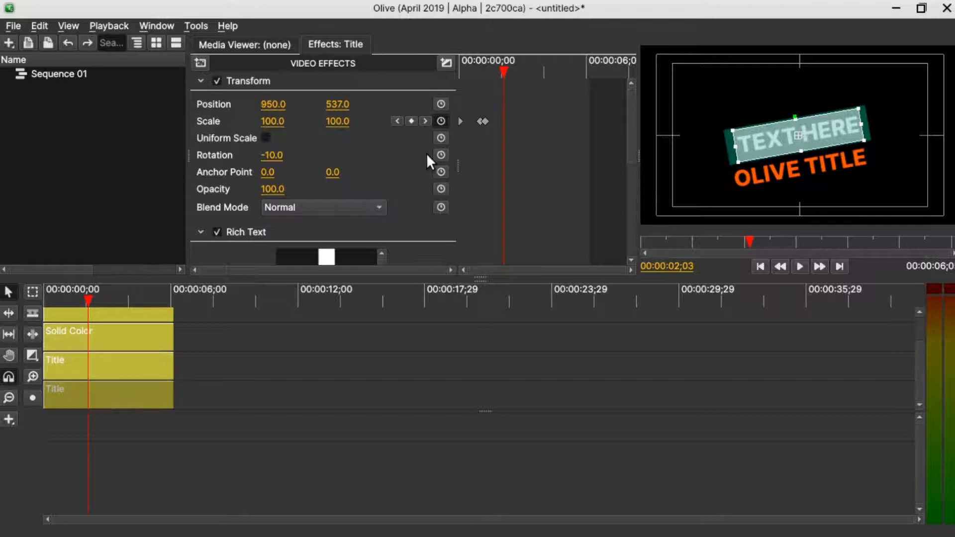
pyautogui.click(440, 104)
pyautogui.moveTo(503, 71); pyautogui.dragTo(509, 71)
pyautogui.moveTo(341, 107); pyautogui.dragTo(239, 104)
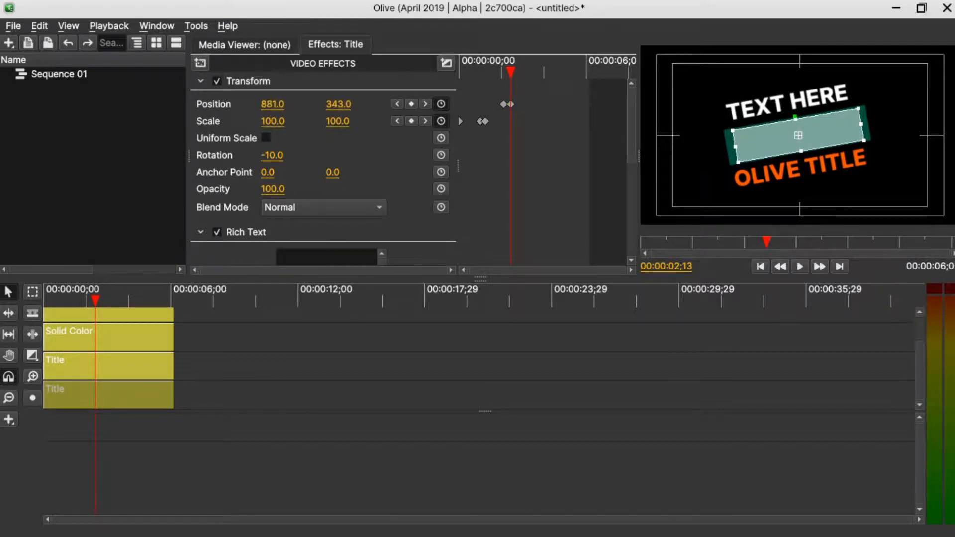
# - Set the ending position keyframes of both the TEXT HERE and OLIVE TITLE clips to Bezier interpolation
pyautogui.rightClick(511, 105)
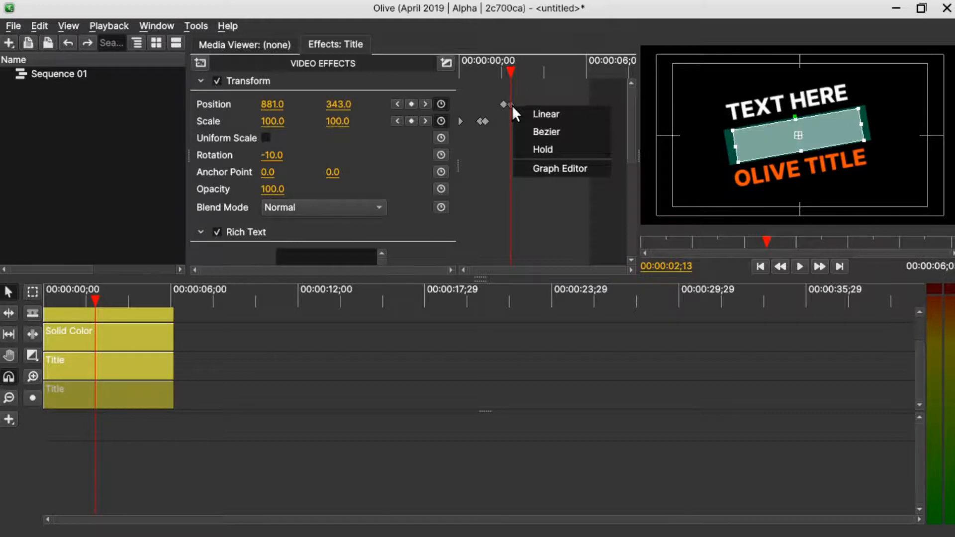
pyautogui.click(535, 131)
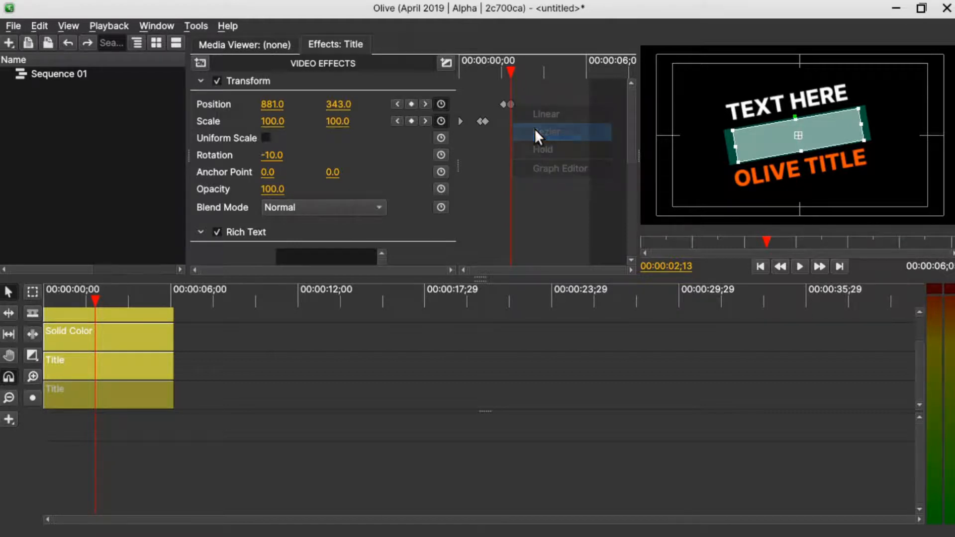
pyautogui.click(115, 369)
pyautogui.rightClick(504, 104)
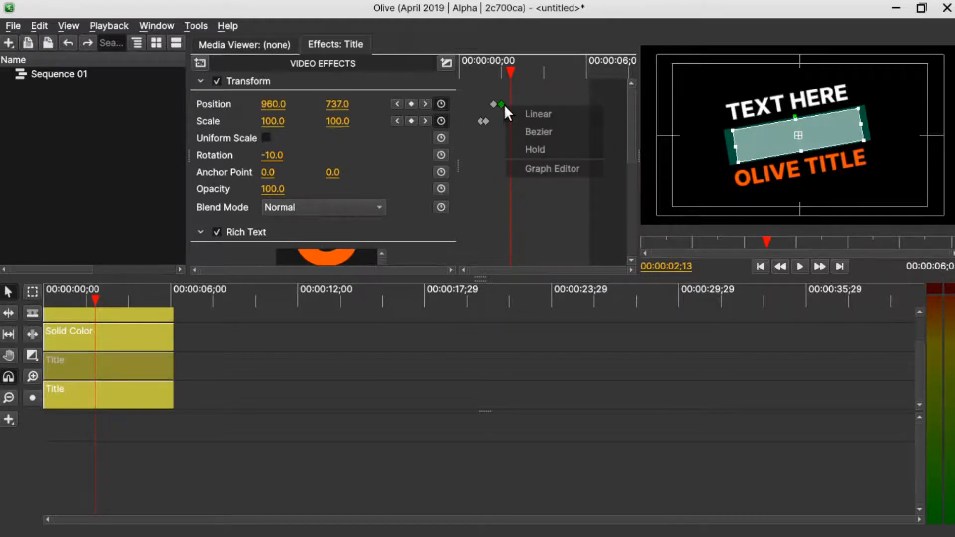
pyautogui.click(528, 130)
# - Play the sequence from the start to preview the bar and text animation
pyautogui.moveTo(511, 77); pyautogui.dragTo(426, 106)
pyautogui.press('space')
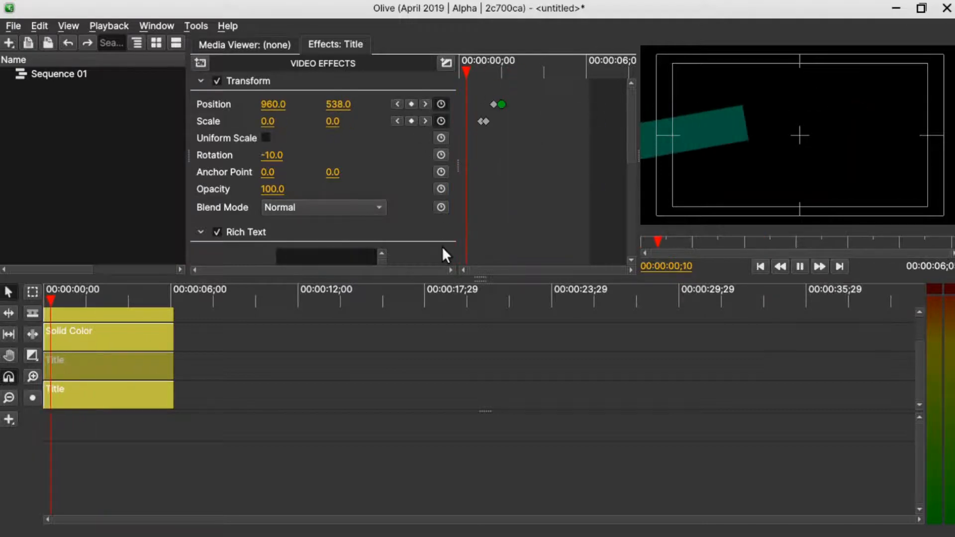
pyautogui.press('space')
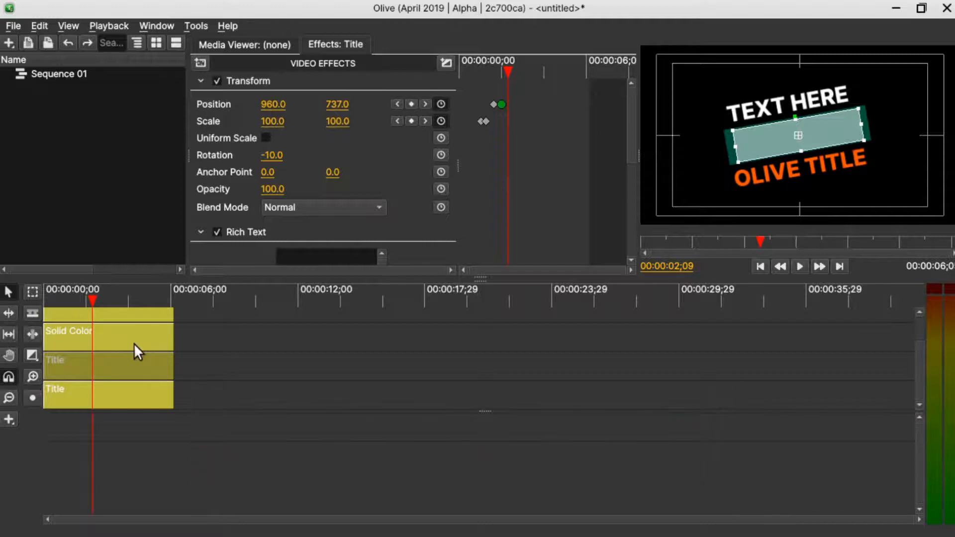
# - Add a new title clip on the track above the solids and replace its sample text with "creative"
pyautogui.hotkey('ctrl', '-')
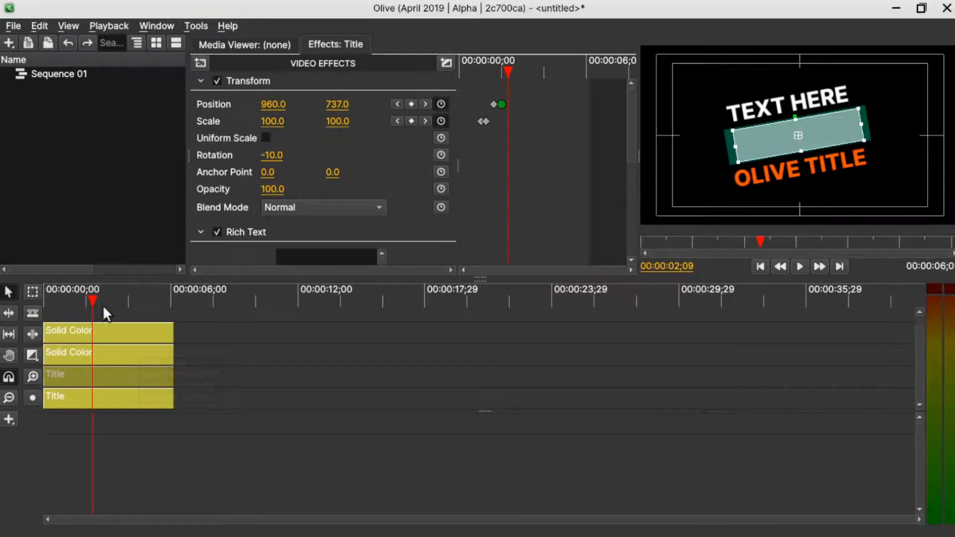
pyautogui.click(10, 418)
pyautogui.click(33, 428)
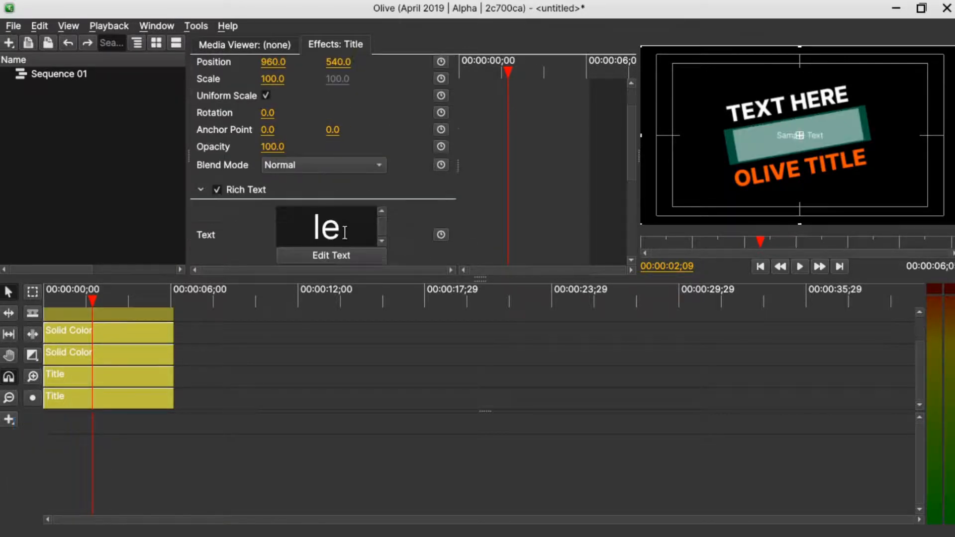
pyautogui.click(333, 253)
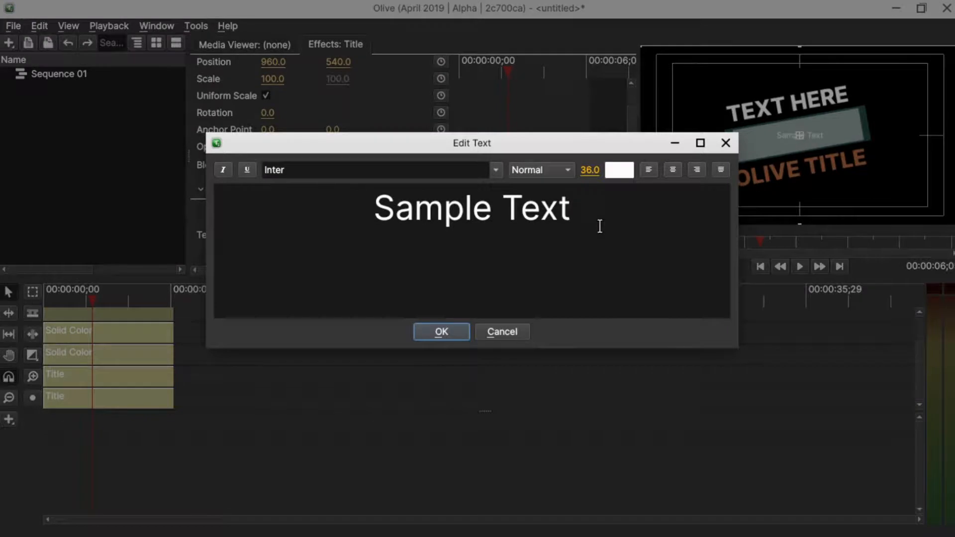
pyautogui.moveTo(599, 224); pyautogui.dragTo(338, 184)
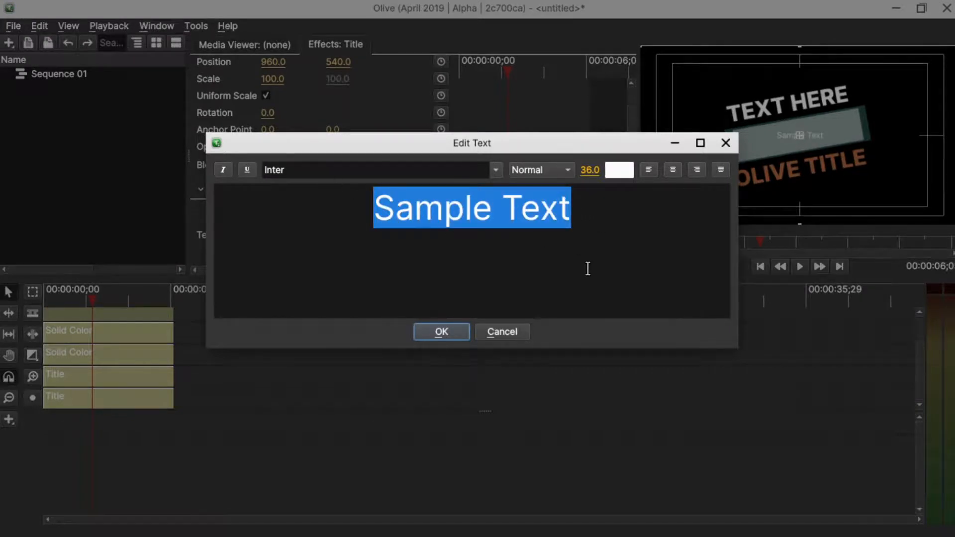
pyautogui.write('creative')
# - Set the "creative" text's font size to 100 and its colour to teal green
pyautogui.moveTo(554, 219); pyautogui.dragTo(379, 207)
pyautogui.click(590, 169)
pyautogui.write('100')
pyautogui.press('Return')
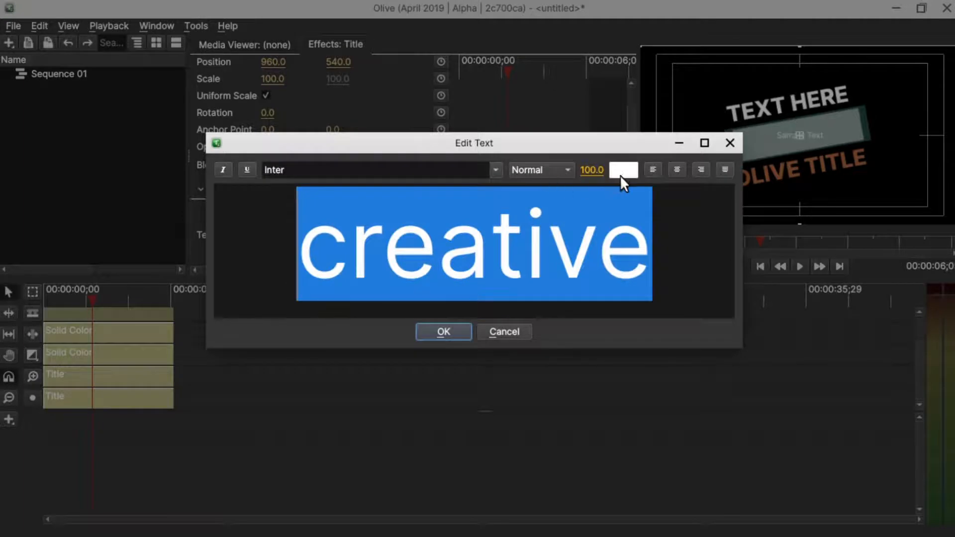
pyautogui.click(623, 174)
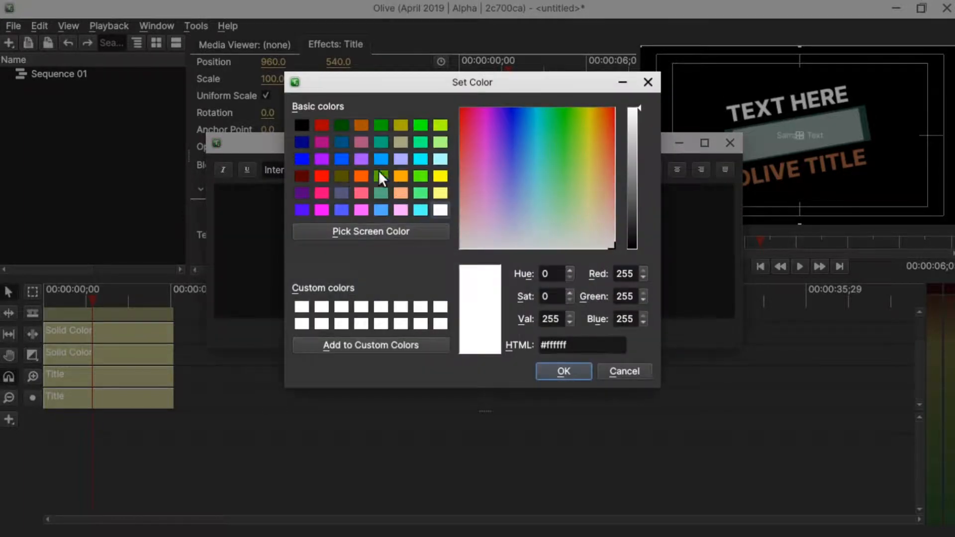
pyautogui.click(381, 142)
pyautogui.click(572, 374)
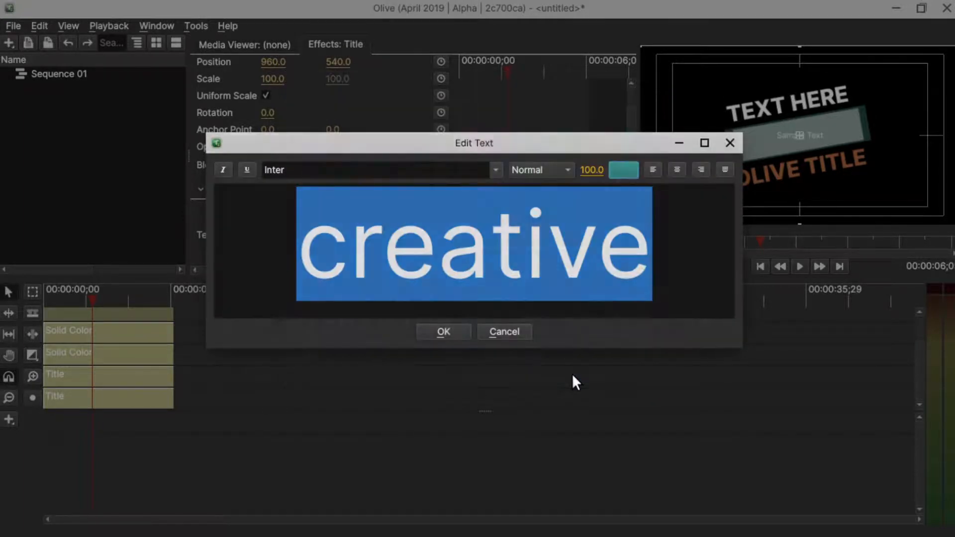
pyautogui.click(456, 329)
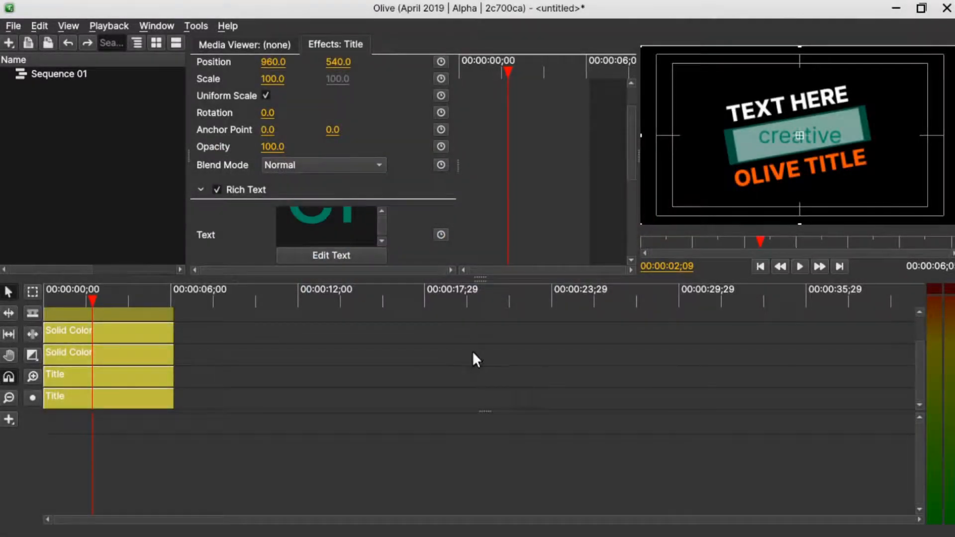
# - Change the colour of the white solid behind the "creative" text to black
pyautogui.scroll(-5, 335, 204)
pyautogui.scroll(3, 335, 205)
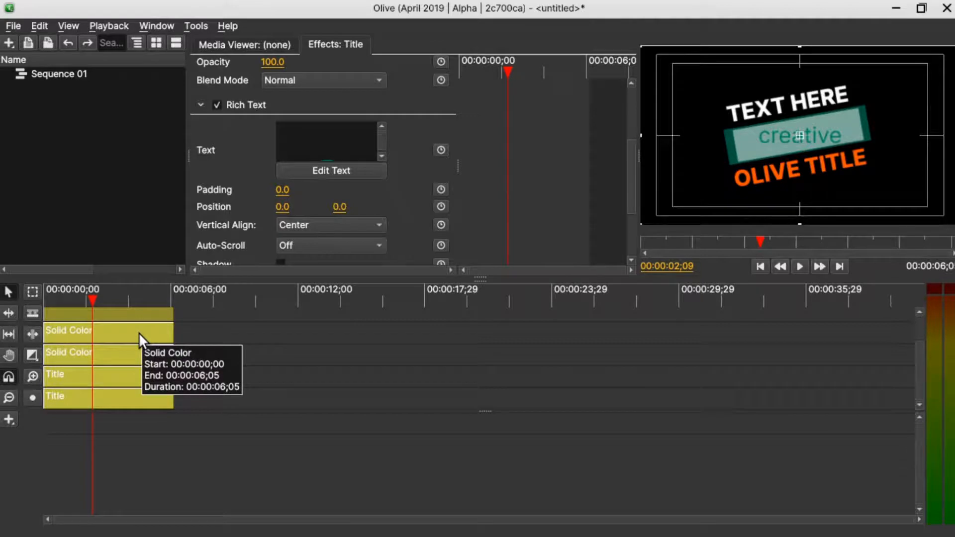
pyautogui.click(139, 332)
pyautogui.click(318, 232)
pyautogui.click(306, 128)
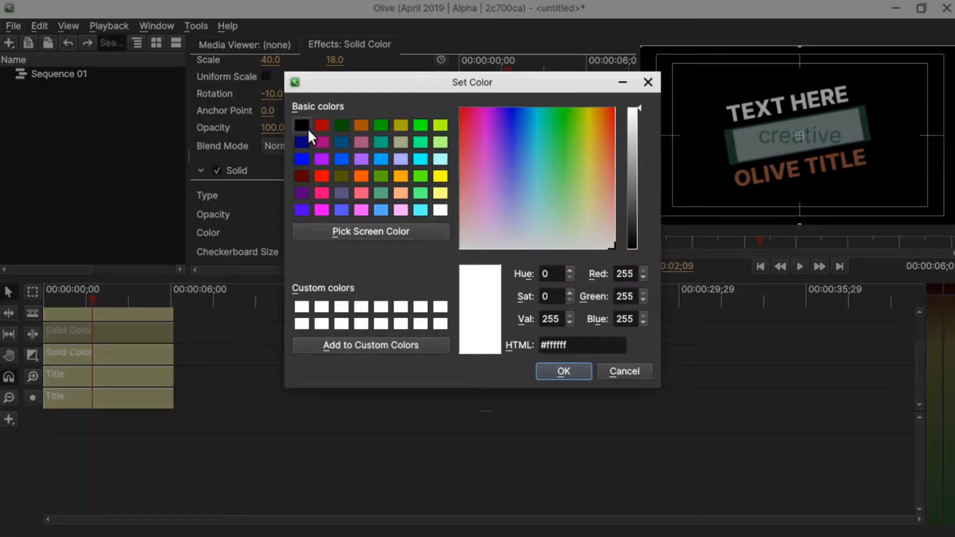
pyautogui.click(558, 371)
# - Set the "creative" title clip's rotation to -10
pyautogui.click(147, 312)
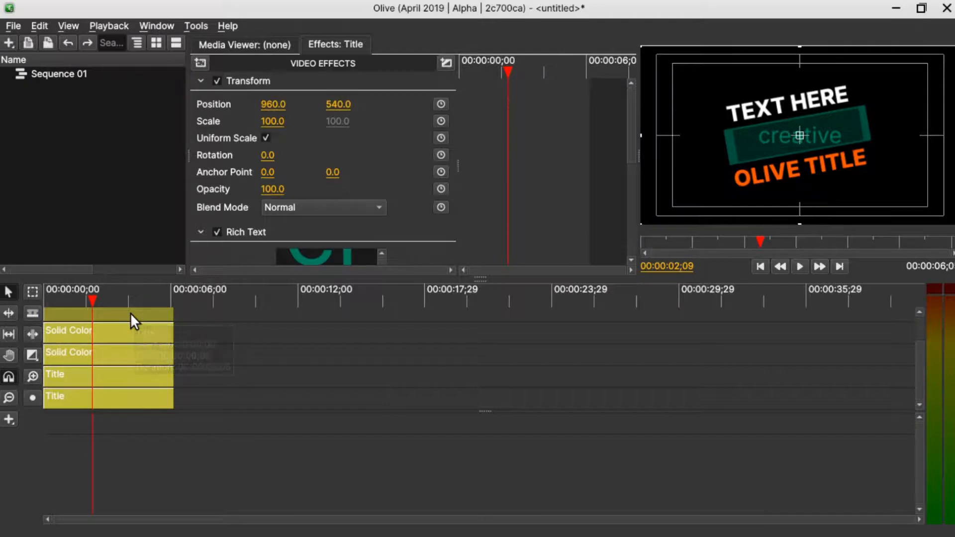
pyautogui.click(265, 156)
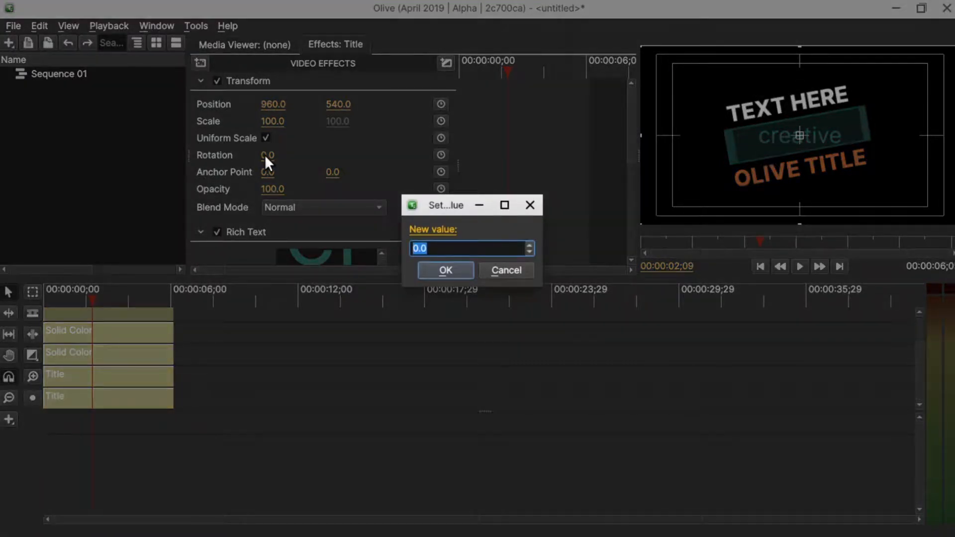
pyautogui.write('-10')
pyautogui.press('Return')
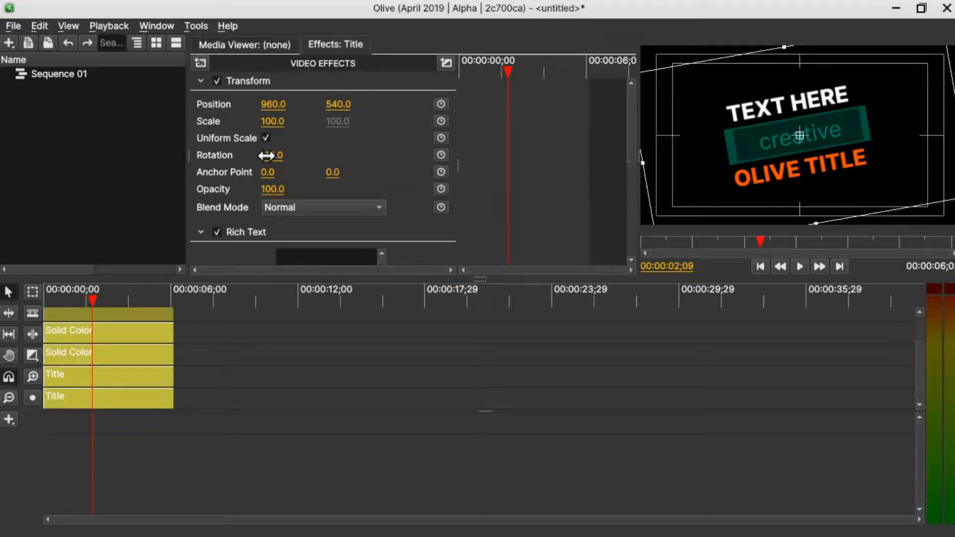
# - Brighten the "creative" text's colour to #00f5b0
pyautogui.scroll(-3, 284, 166)
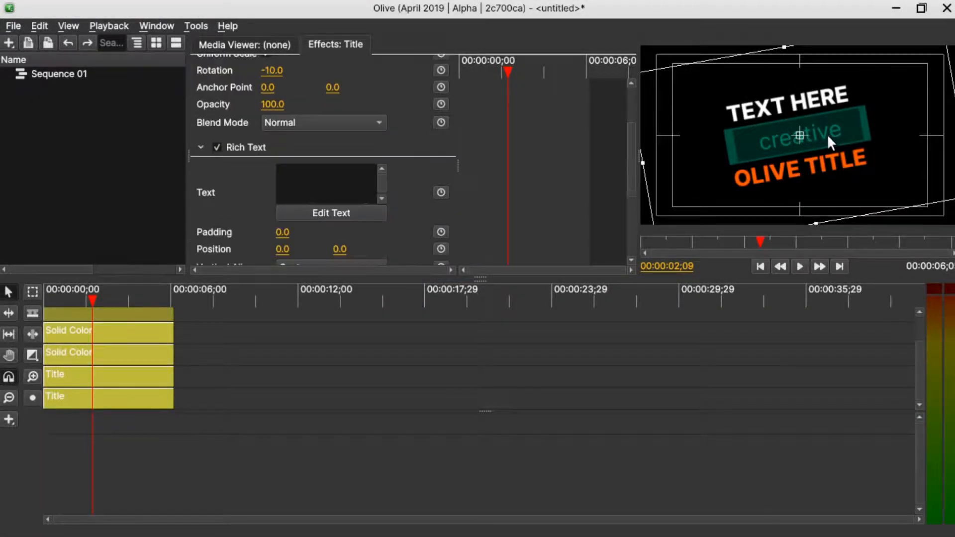
pyautogui.scroll(-3, 346, 213)
pyautogui.scroll(2, 342, 180)
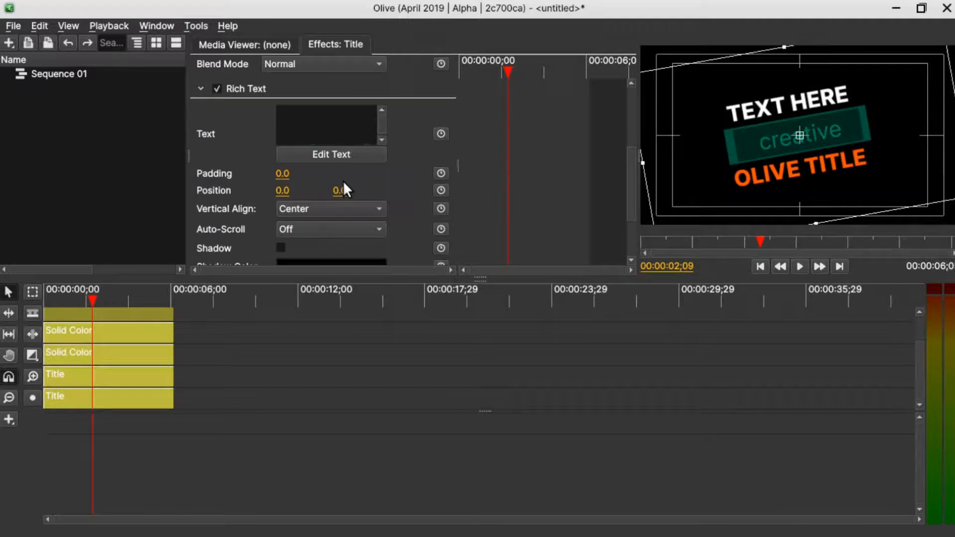
pyautogui.click(336, 157)
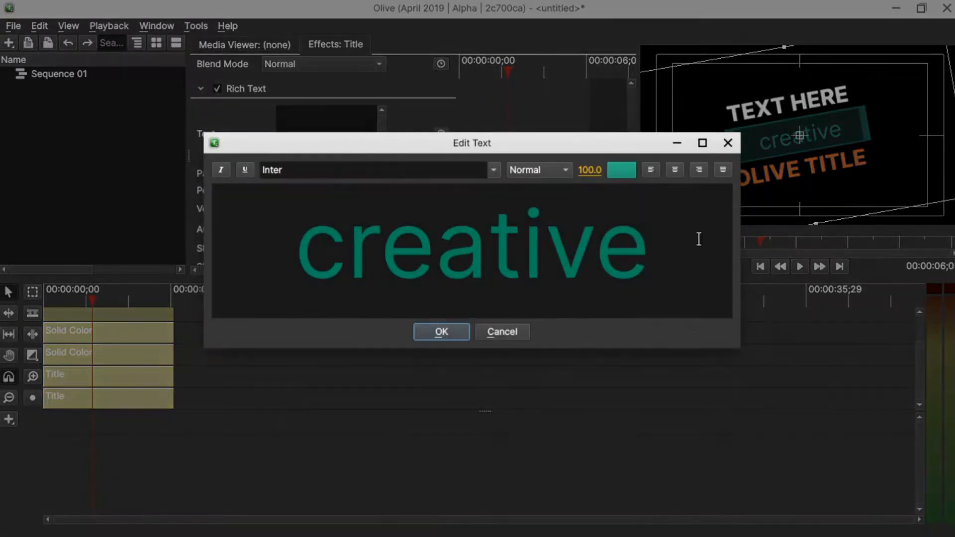
pyautogui.moveTo(697, 239); pyautogui.dragTo(265, 214)
pyautogui.click(621, 171)
pyautogui.moveTo(637, 167); pyautogui.dragTo(629, 119)
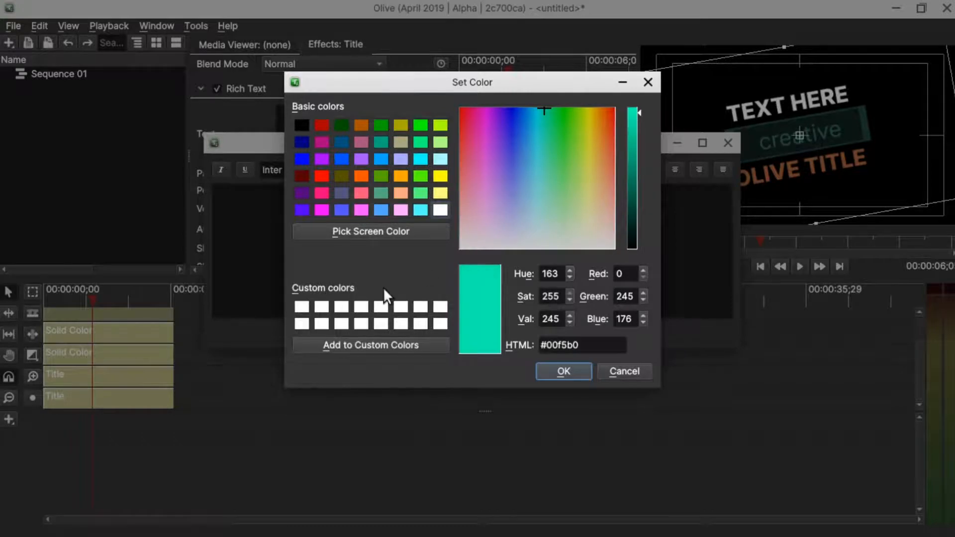
pyautogui.click(550, 368)
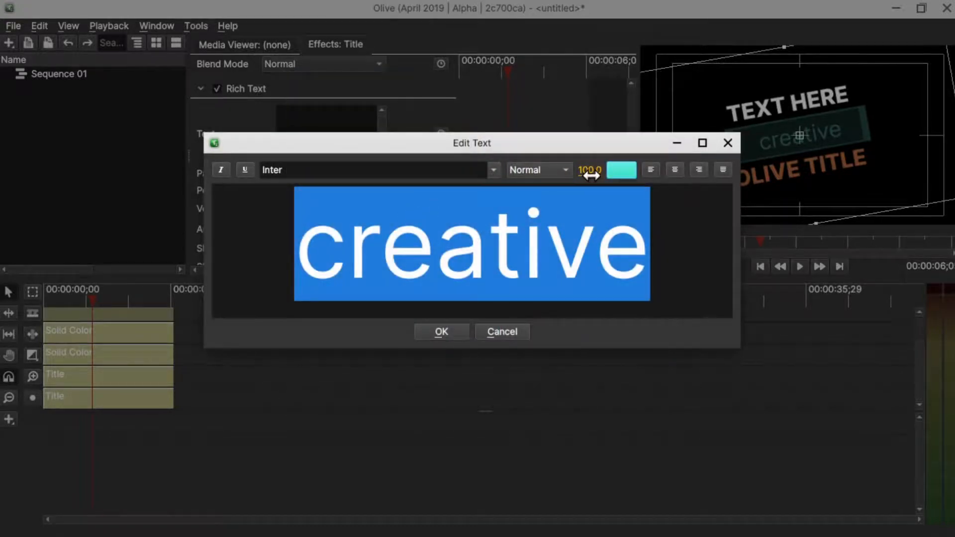
# - Try a font size of 150 for the "creative" text
pyautogui.click(580, 169)
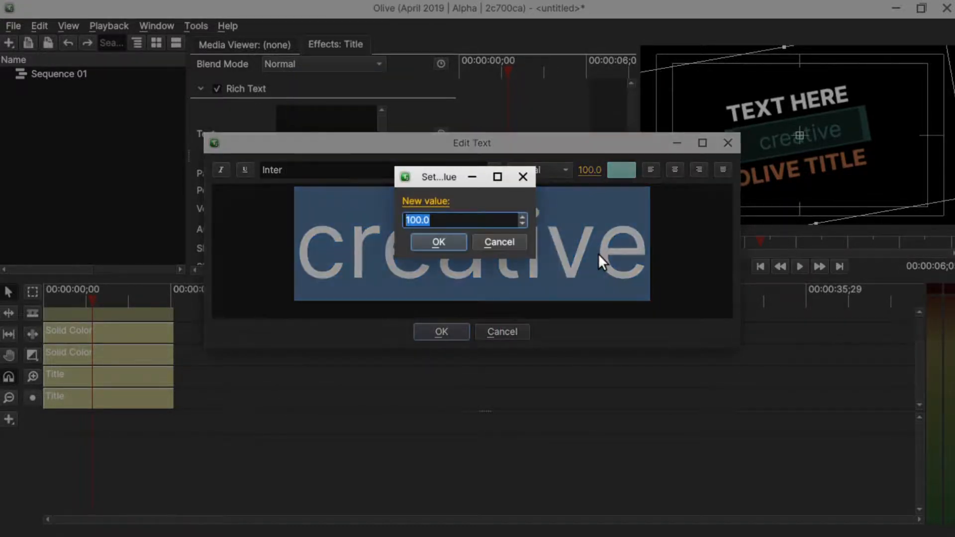
pyautogui.write('150')
pyautogui.press('Return')
# - Set the font size of the whole "creative" text to 110 and apply the text edit
pyautogui.hotkey('ctrl', 'a')
pyautogui.click(580, 169)
pyautogui.write('110')
pyautogui.press('Return')
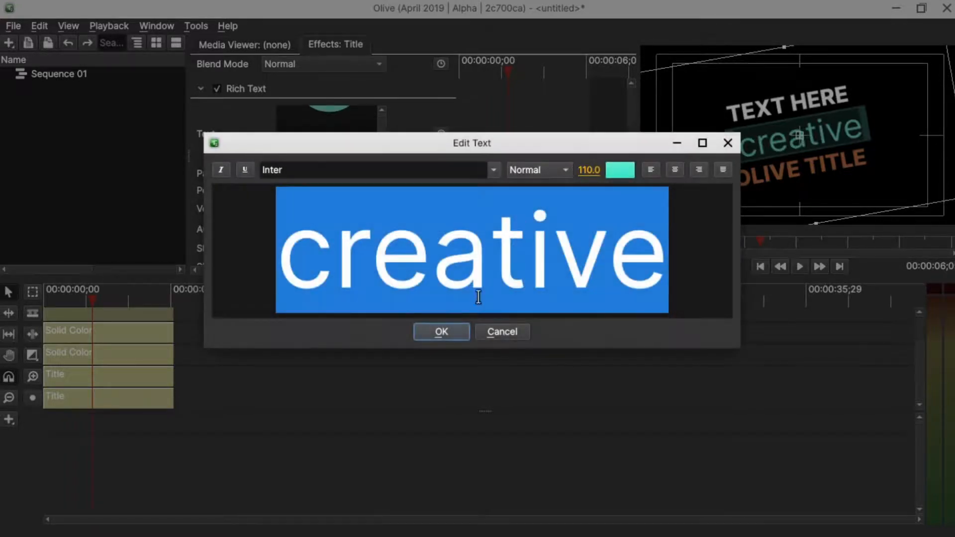
pyautogui.click(441, 331)
# - Turn off uniform scaling for the "creative" title clip with the playhead at the start of the sequence
pyautogui.moveTo(92, 297); pyautogui.dragTo(42, 305)
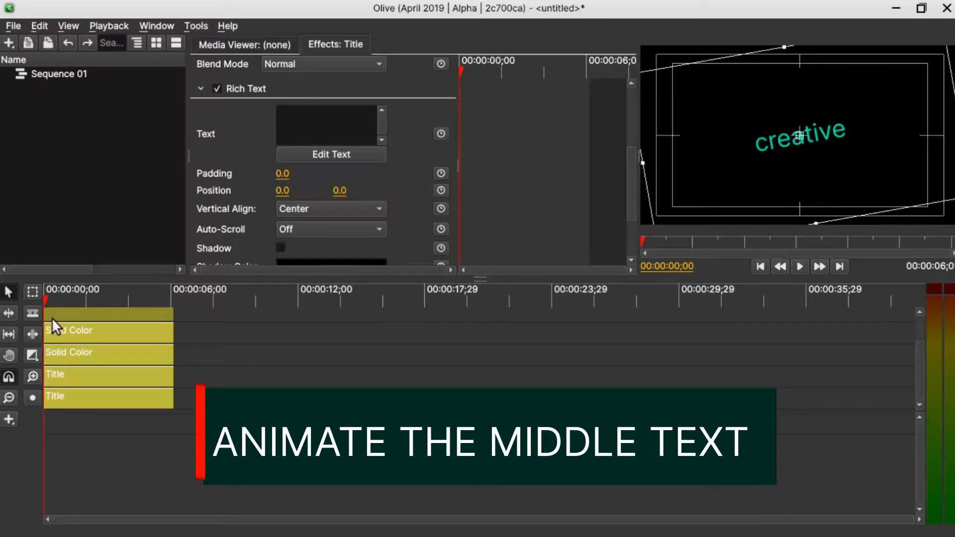
pyautogui.scroll(5, 211, 113)
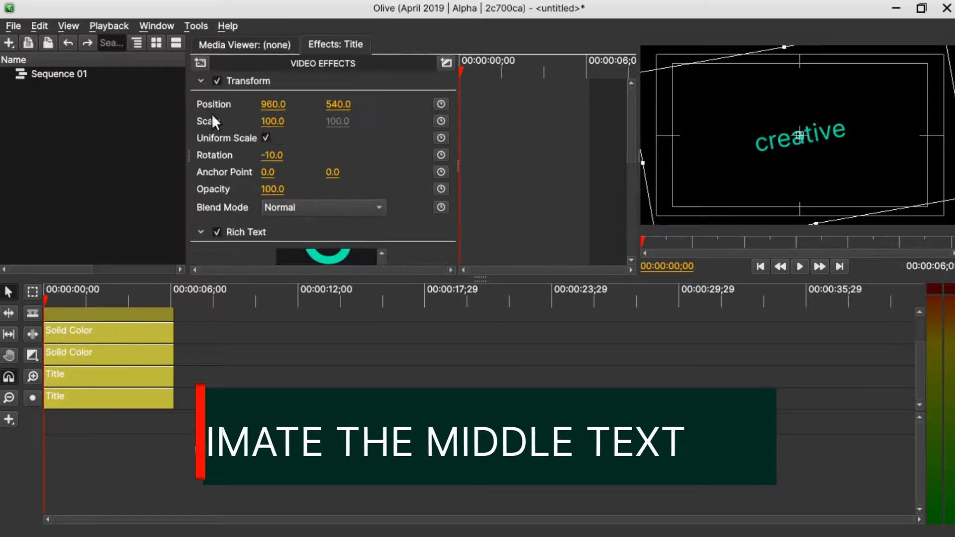
pyautogui.click(267, 138)
pyautogui.click(440, 121)
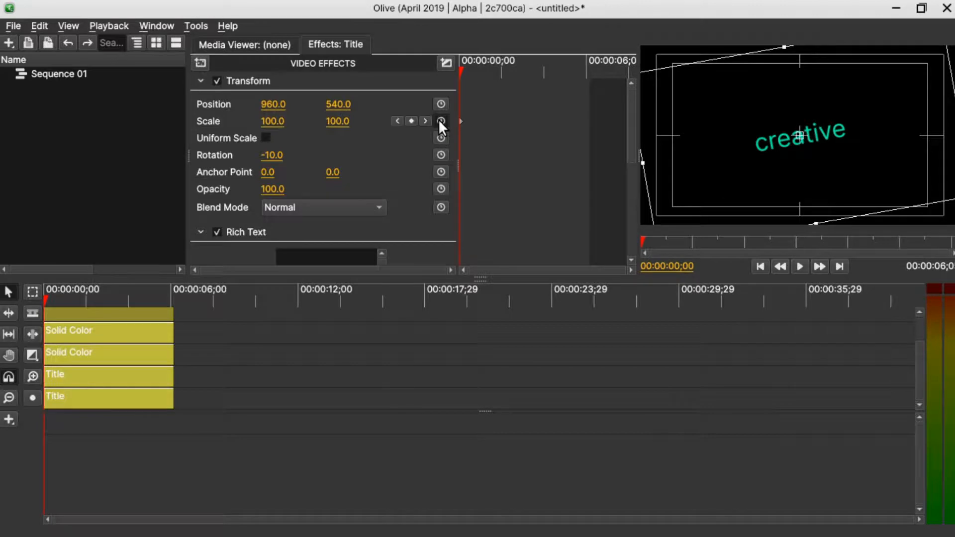
pyautogui.click(159, 352)
pyautogui.click(148, 349)
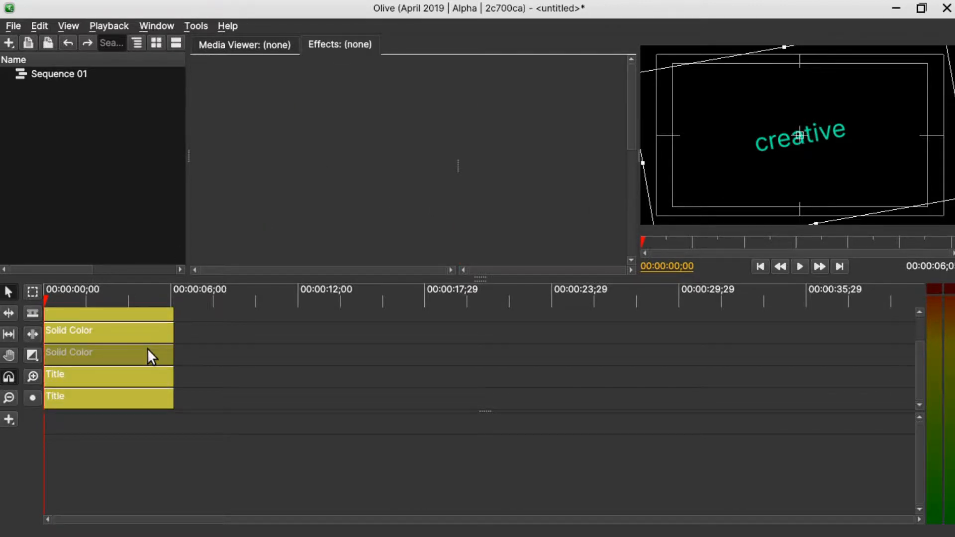
pyautogui.moveTo(461, 70); pyautogui.dragTo(482, 70)
pyautogui.click(90, 318)
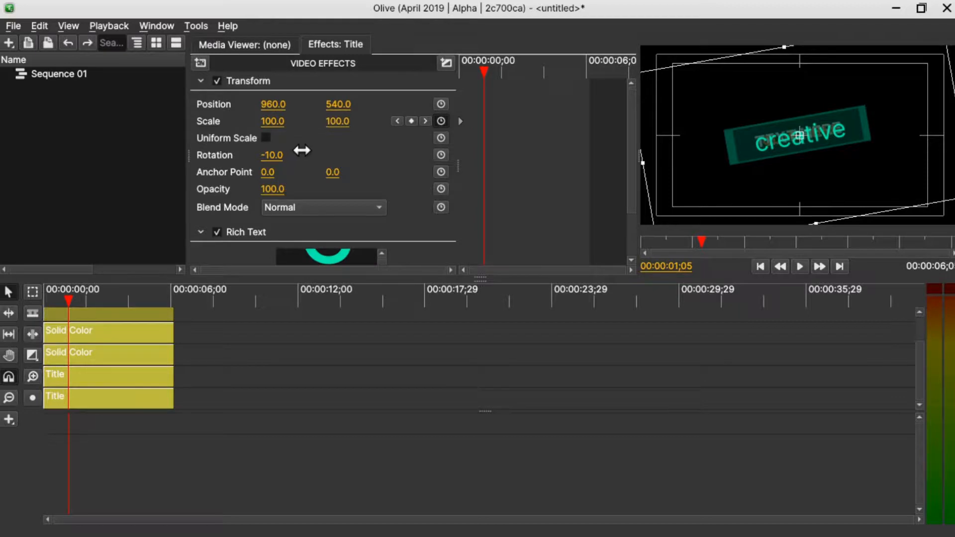
pyautogui.click(411, 121)
pyautogui.moveTo(488, 65); pyautogui.dragTo(485, 73)
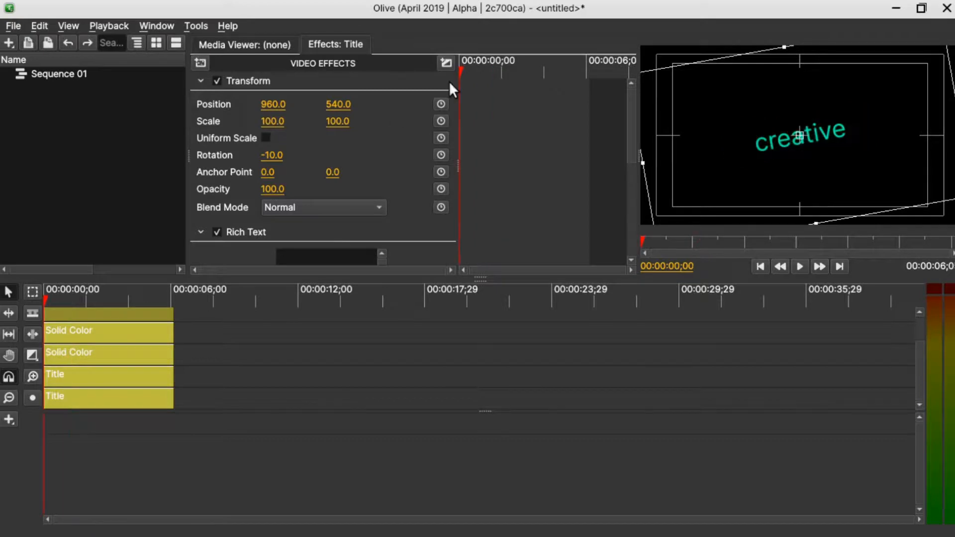
# - Set both the horizontal and vertical scale of the "creative" title clip to 0
pyautogui.click(273, 120)
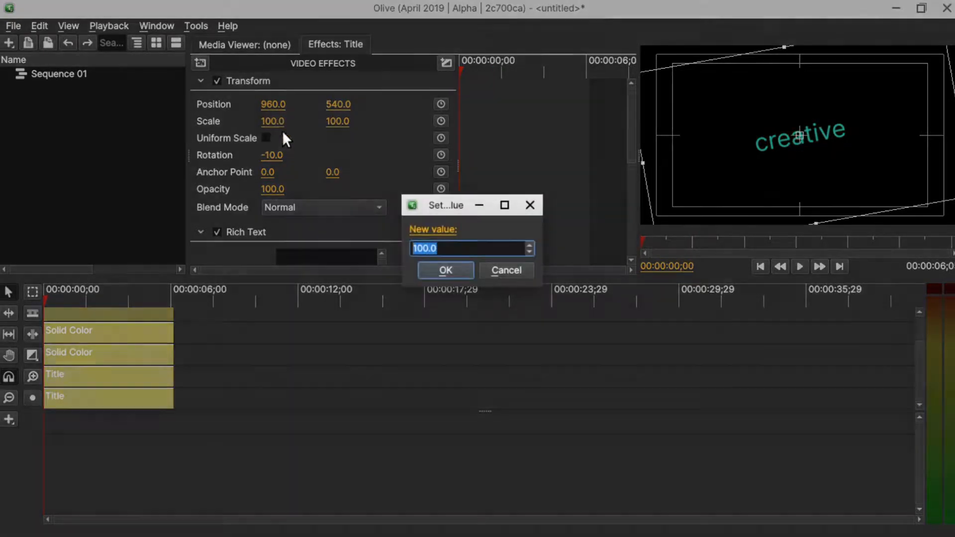
pyautogui.write('0')
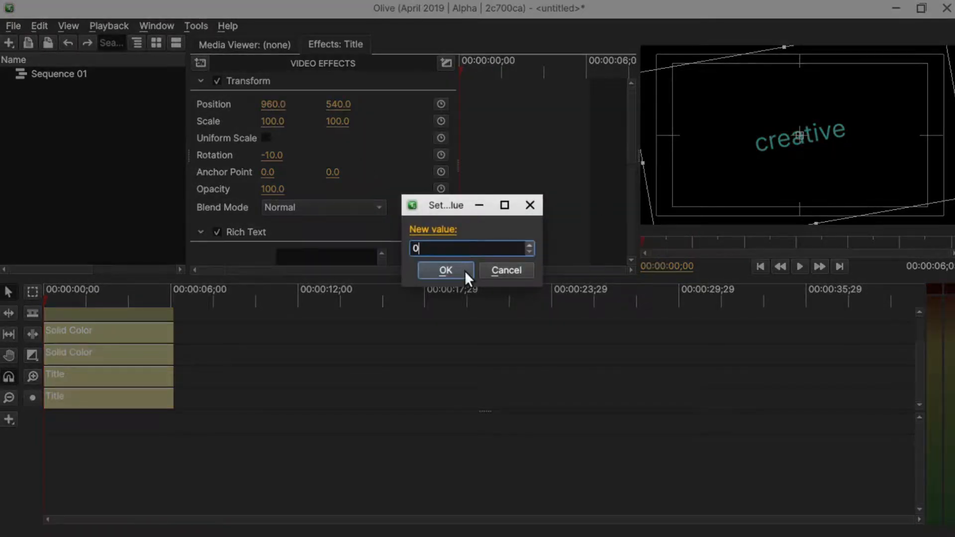
pyautogui.click(465, 270)
pyautogui.click(337, 121)
pyautogui.write('0')
pyautogui.press('Return')
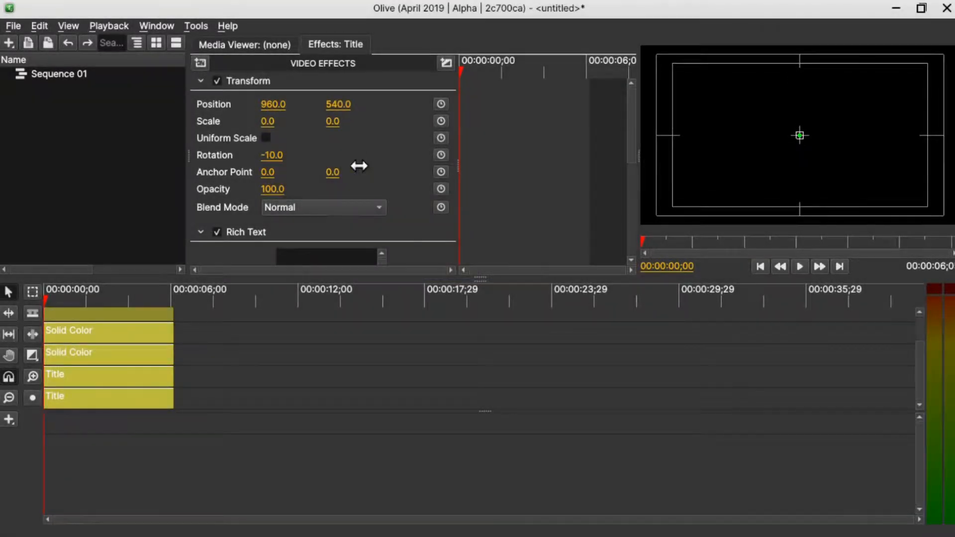
# - Start scale keyframing on the "creative" clip at 00:00:02;21, just after the last position keyframes of the two other text clips
pyautogui.click(95, 353)
pyautogui.moveTo(465, 78); pyautogui.dragTo(495, 72)
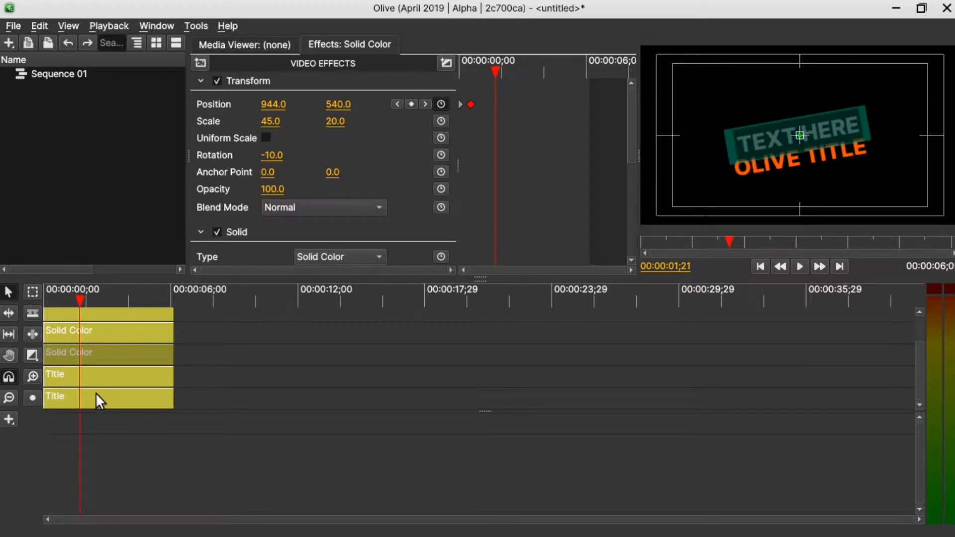
pyautogui.click(99, 377)
pyautogui.click(500, 70)
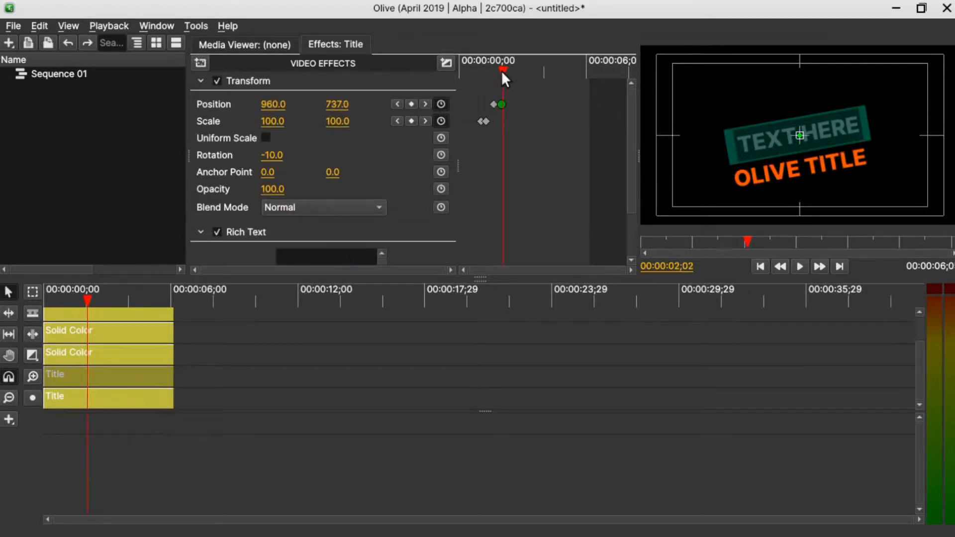
pyautogui.click(115, 397)
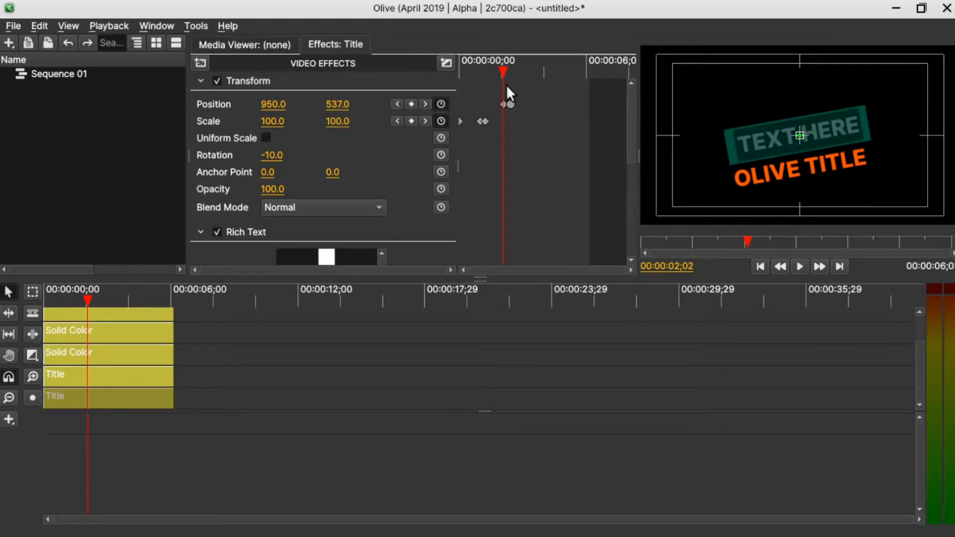
pyautogui.click(515, 70)
pyautogui.click(515, 72)
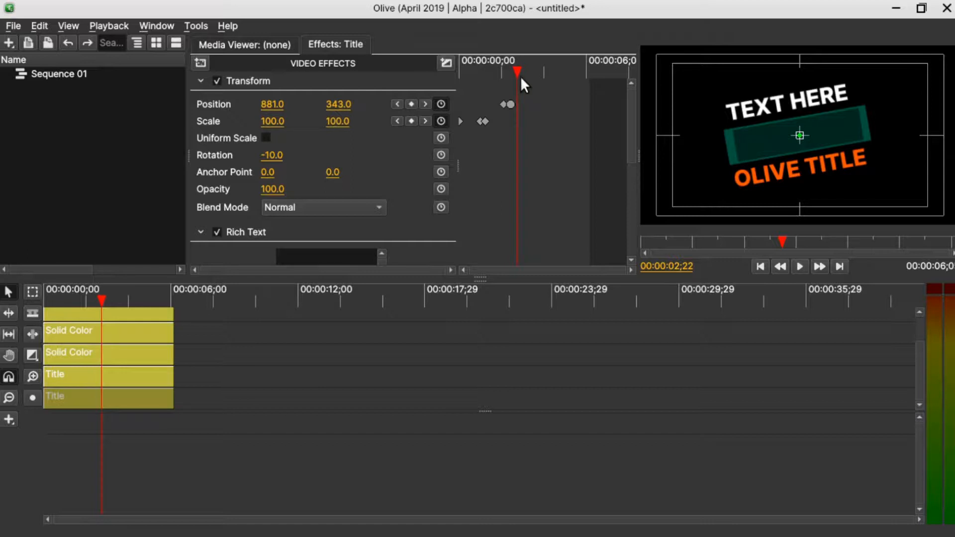
pyautogui.click(517, 67)
pyautogui.click(515, 73)
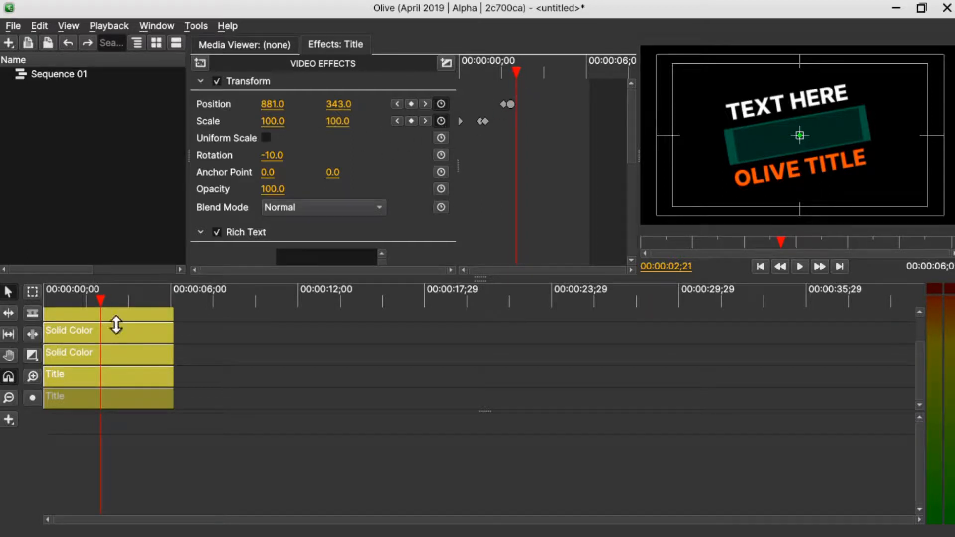
pyautogui.click(117, 313)
pyautogui.click(440, 121)
# - Keyframe the "creative" clip's scale to 100 in both directions at 00:00:03;03 and play the animation from the start
pyautogui.moveTo(516, 69); pyautogui.dragTo(522, 78)
pyautogui.click(271, 121)
pyautogui.write('100')
pyautogui.press('Return')
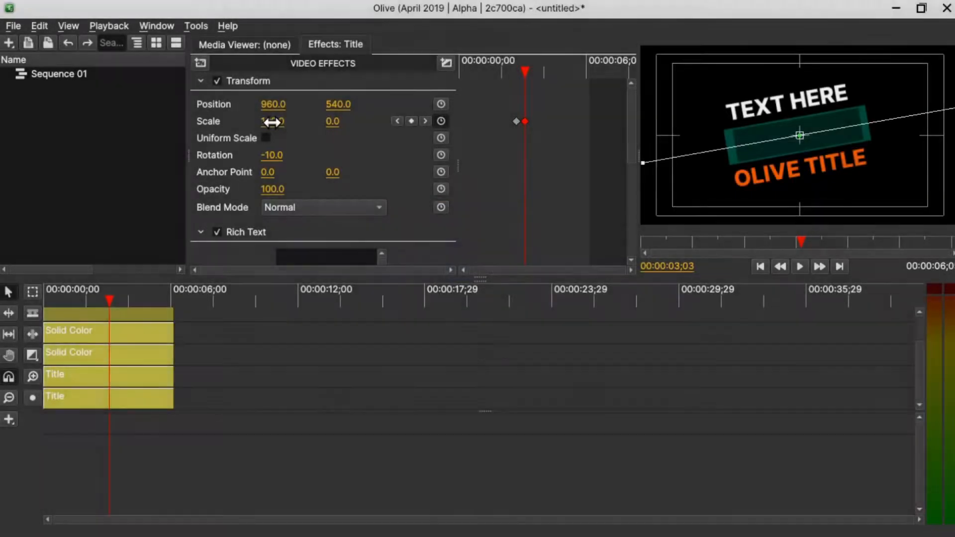
pyautogui.click(328, 120)
pyautogui.write('100')
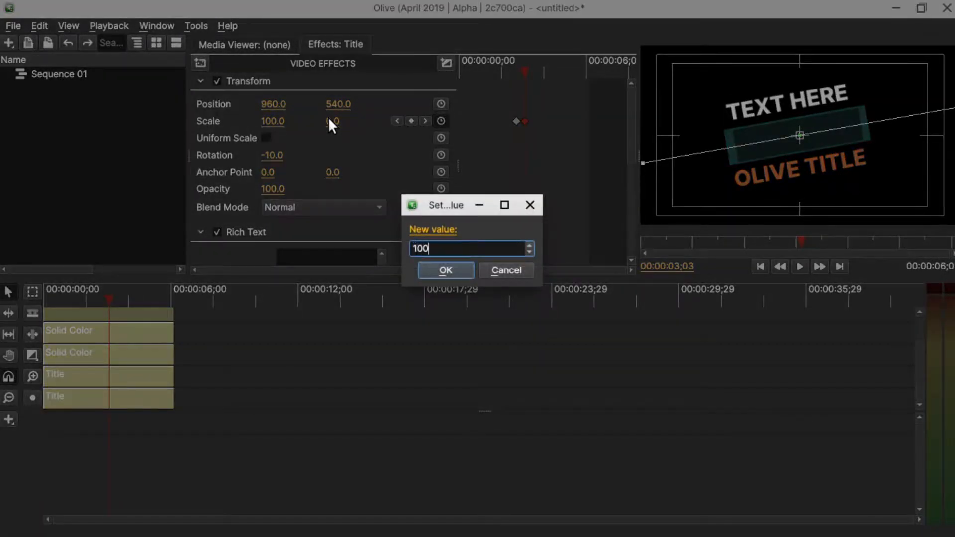
pyautogui.press('Return')
pyautogui.moveTo(528, 71); pyautogui.dragTo(420, 96)
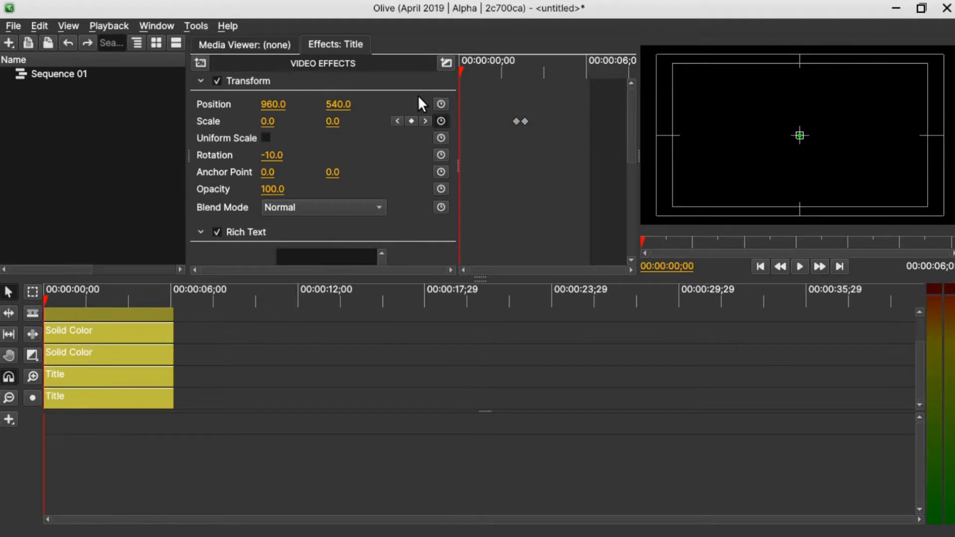
pyautogui.press('space')
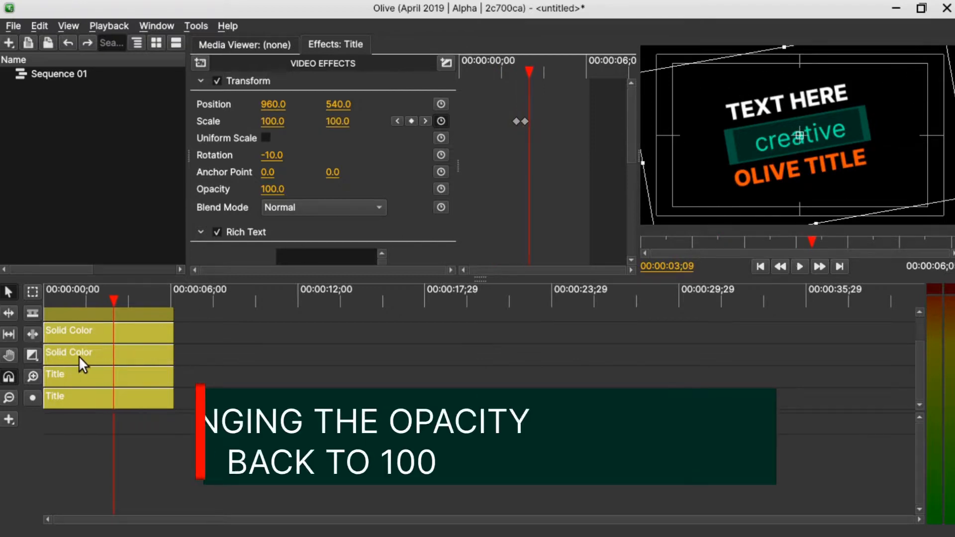
# - Set the Solid effect's opacity of the teal green bar to 100
pyautogui.click(78, 355)
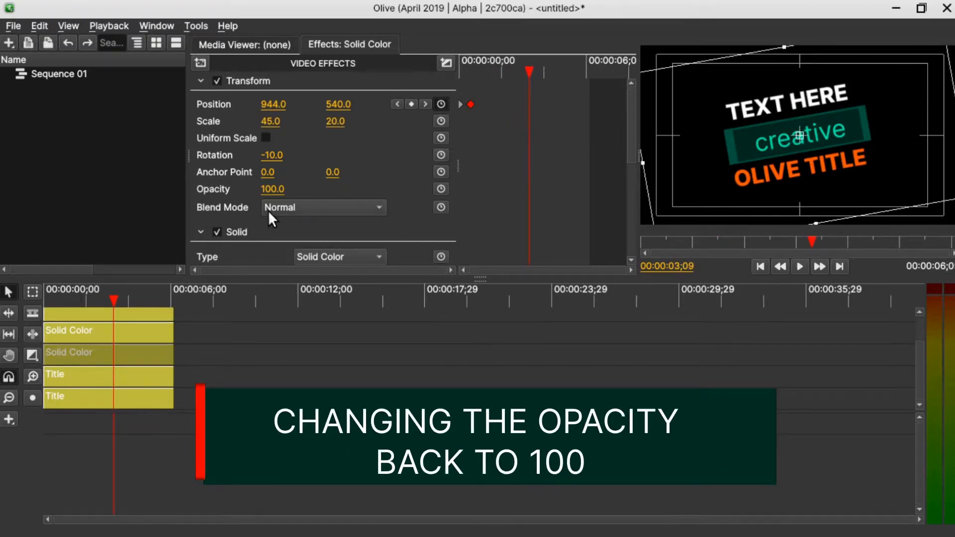
pyautogui.scroll(-2, 268, 210)
pyautogui.scroll(2, 279, 215)
pyautogui.scroll(-2, 374, 212)
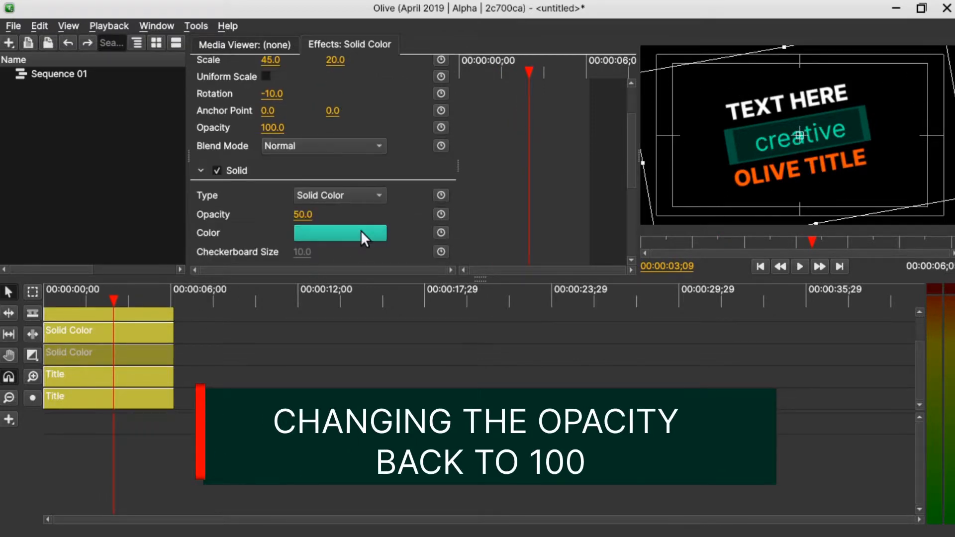
pyautogui.click(305, 215)
pyautogui.write('100')
pyautogui.press('Return')
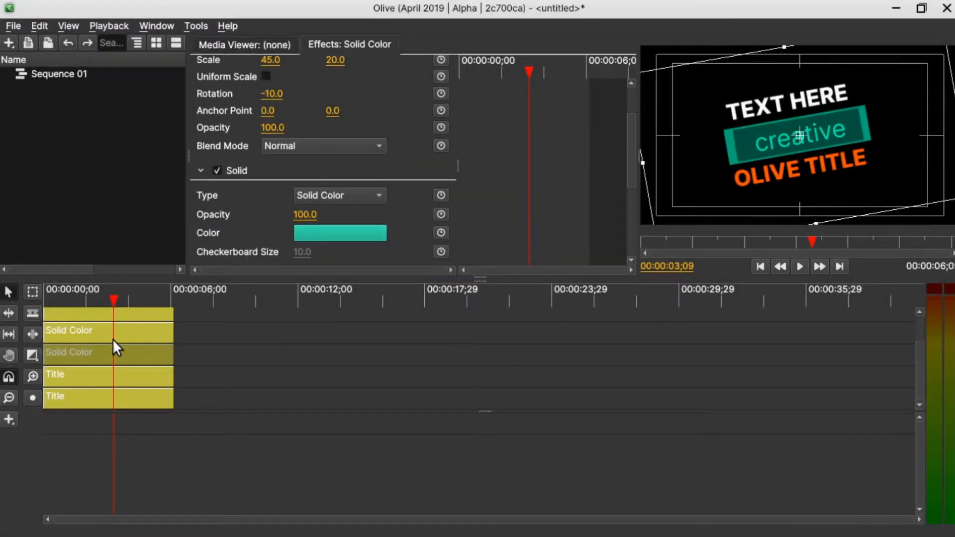
# - Set the Solid effect's opacity of the black bar behind the "creative" text to 100
pyautogui.click(121, 332)
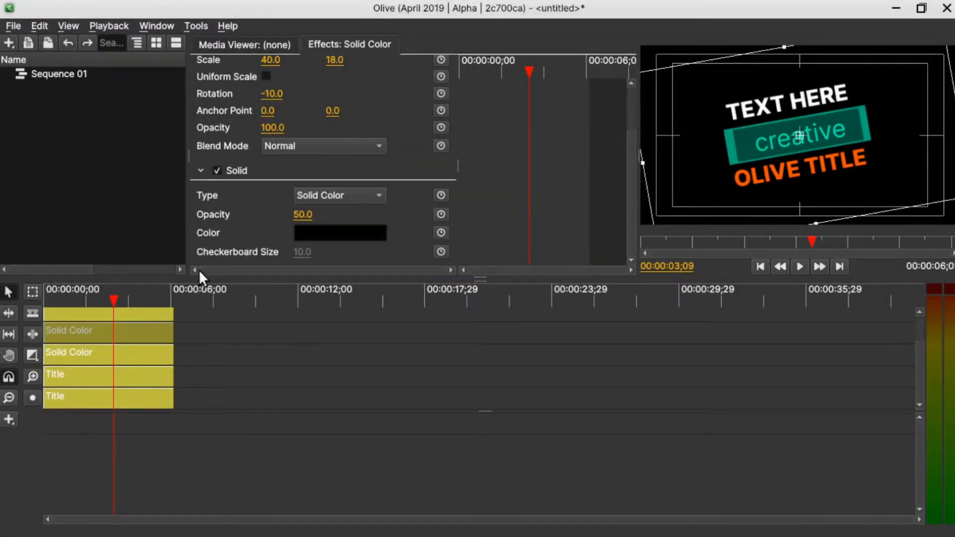
pyautogui.click(300, 214)
pyautogui.write('100')
pyautogui.press('Return')
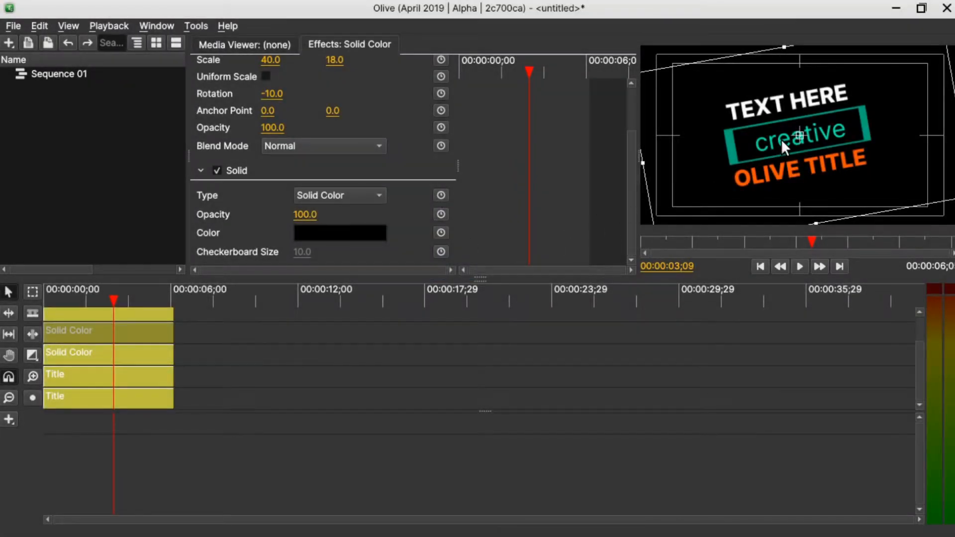
# - Play the complete title animation from the start of the sequence to check it
pyautogui.moveTo(530, 70); pyautogui.dragTo(381, 112)
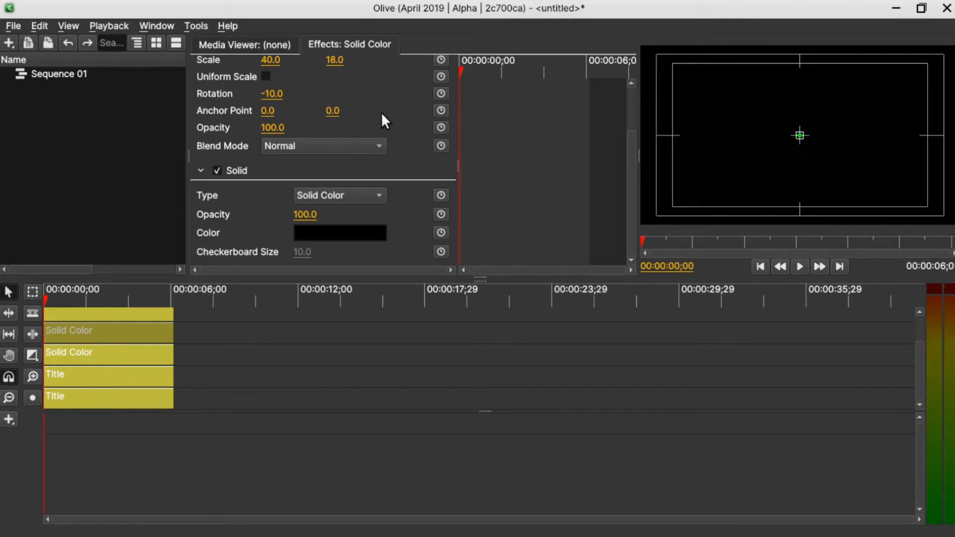
pyautogui.press('space')
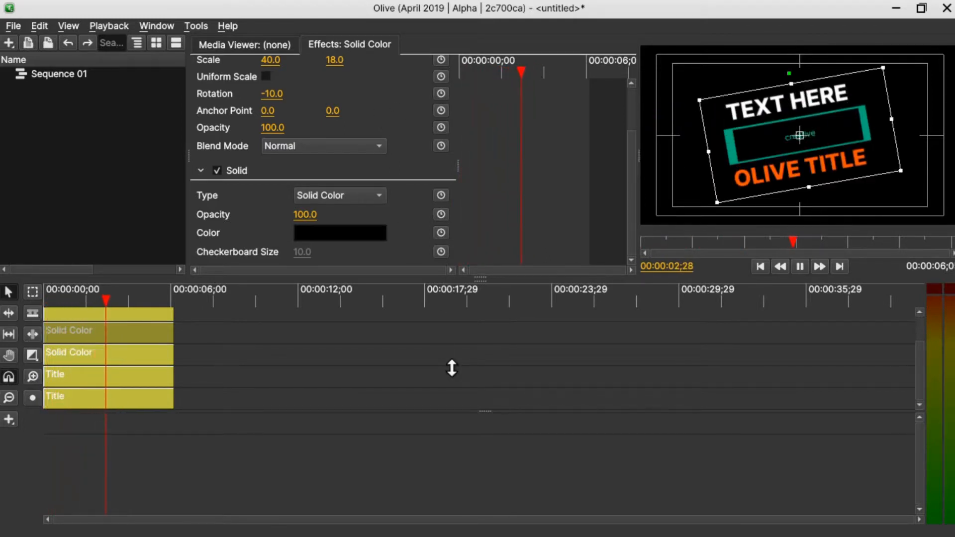
pyautogui.press('space')
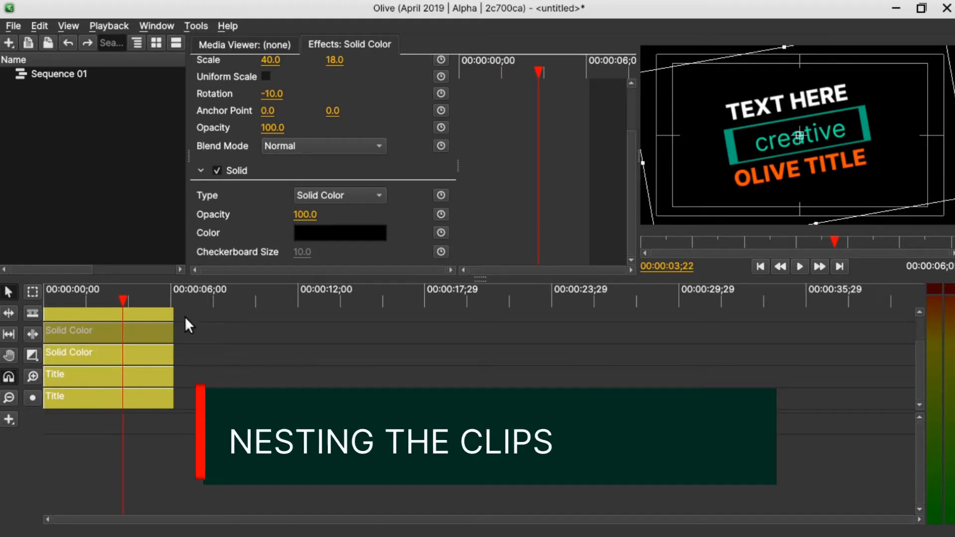
# - Nest all the title and solid clips on the timeline into a single nested sequence
pyautogui.hotkey('ctrl', 'a')
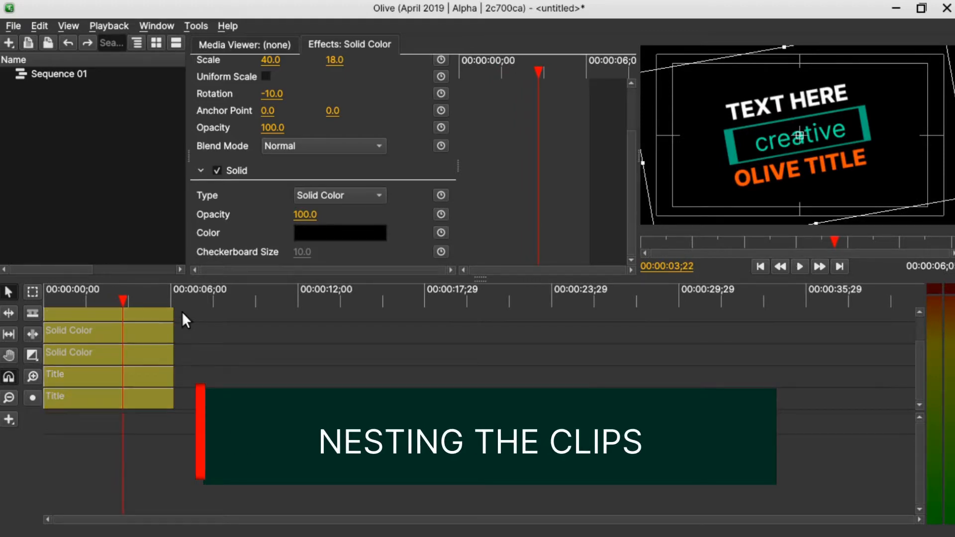
pyautogui.rightClick(151, 330)
pyautogui.click(181, 285)
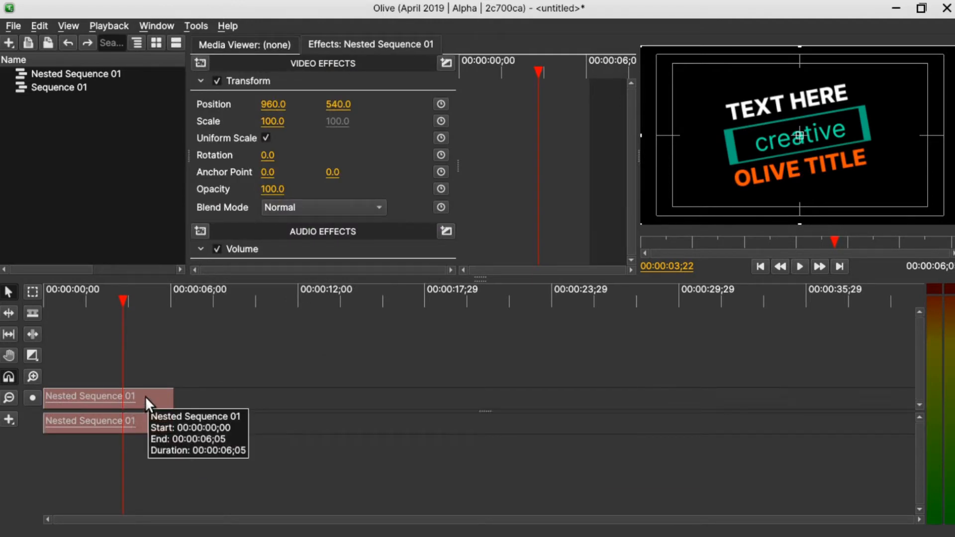
# - Delete the nested sequence's audio clip and move its video clip up one track to make room for footage
pyautogui.click(151, 426)
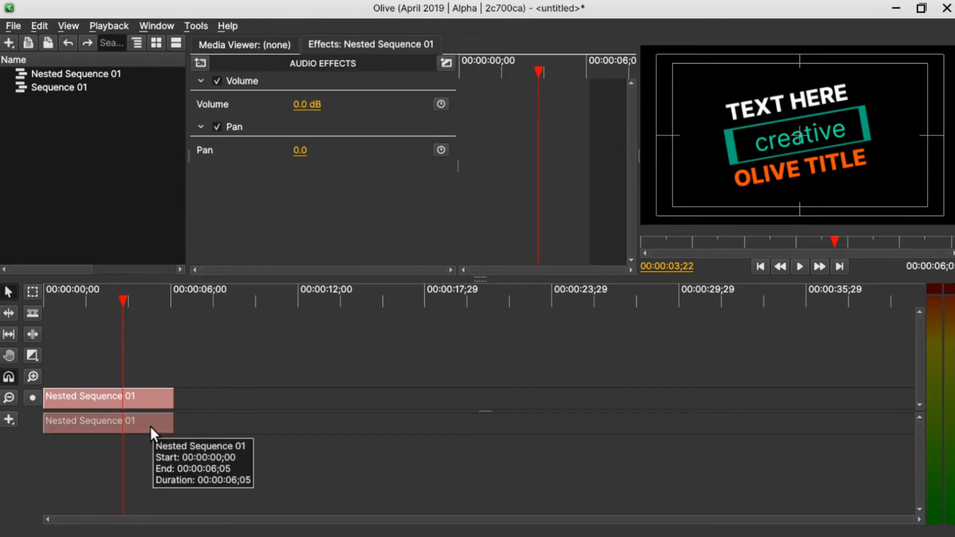
pyautogui.press('Delete')
pyautogui.moveTo(97, 390); pyautogui.dragTo(94, 372)
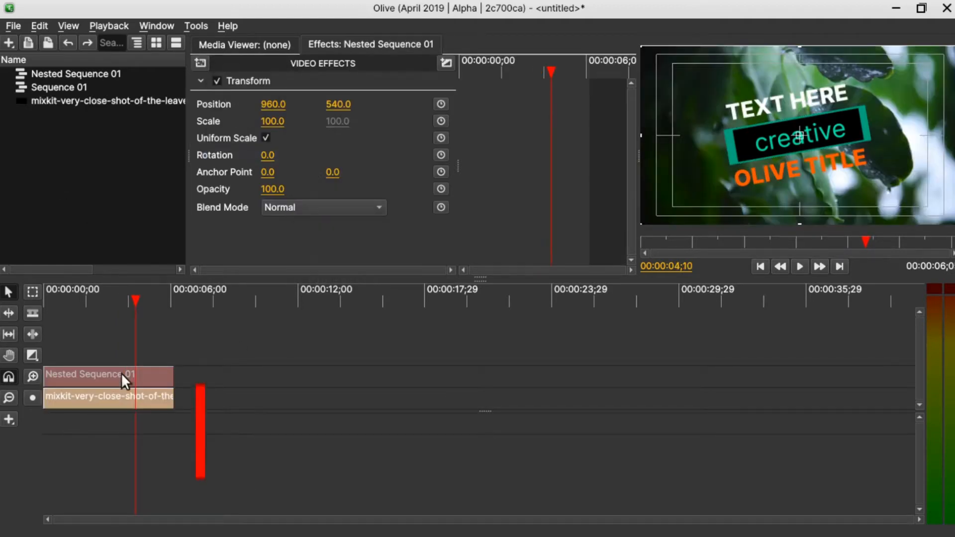
# - Apply the Luma Key effect to the nested sequence clip above the leaves footage and set its Upper Limit to 0
pyautogui.click(200, 63)
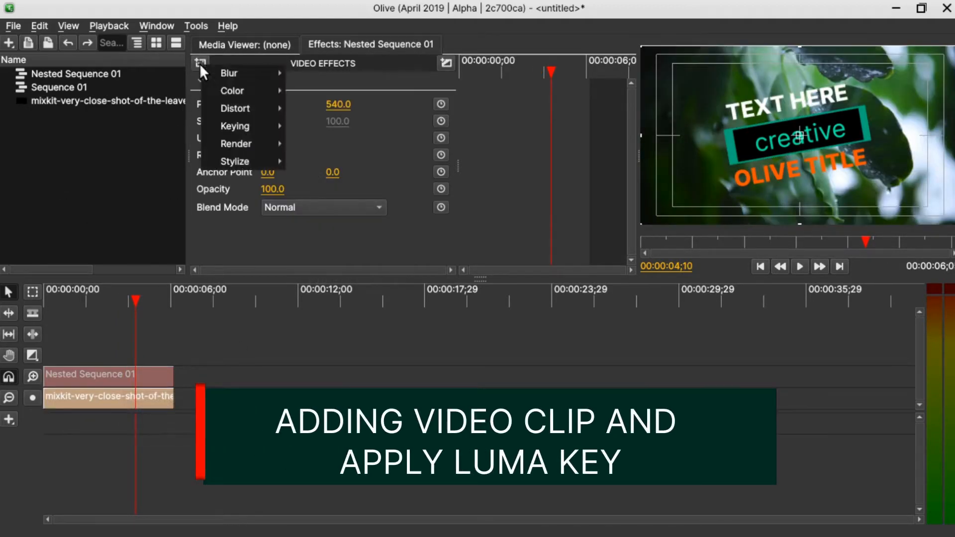
pyautogui.moveTo(239, 125)
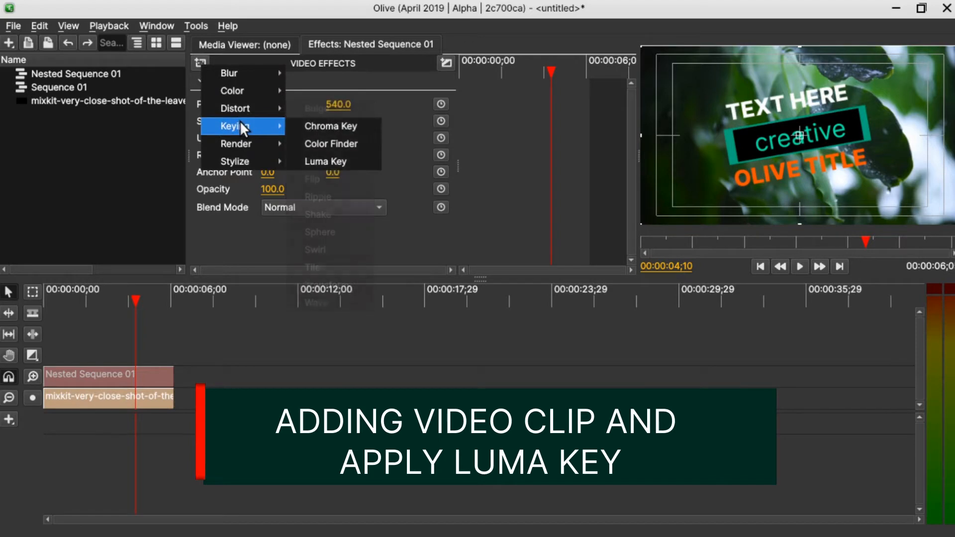
pyautogui.click(317, 161)
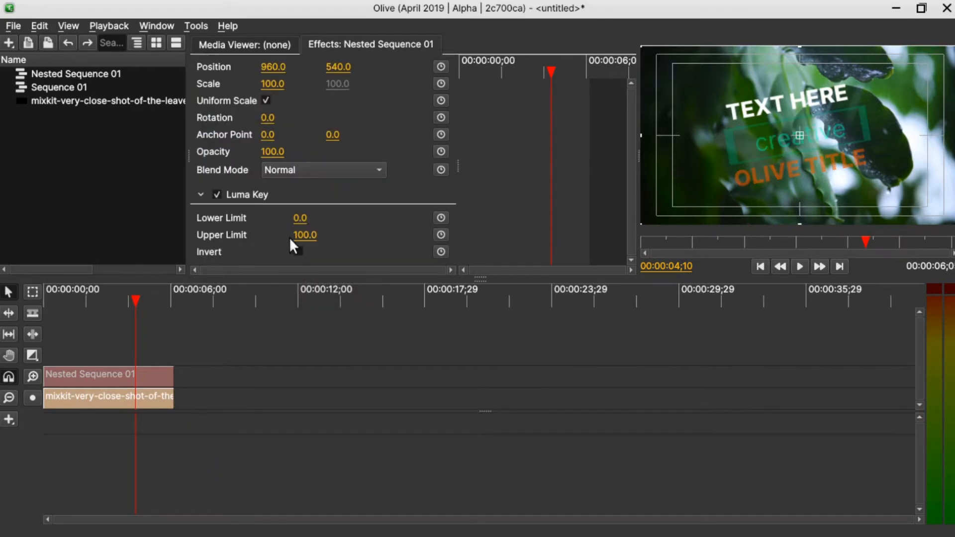
pyautogui.click(303, 235)
pyautogui.write('1')
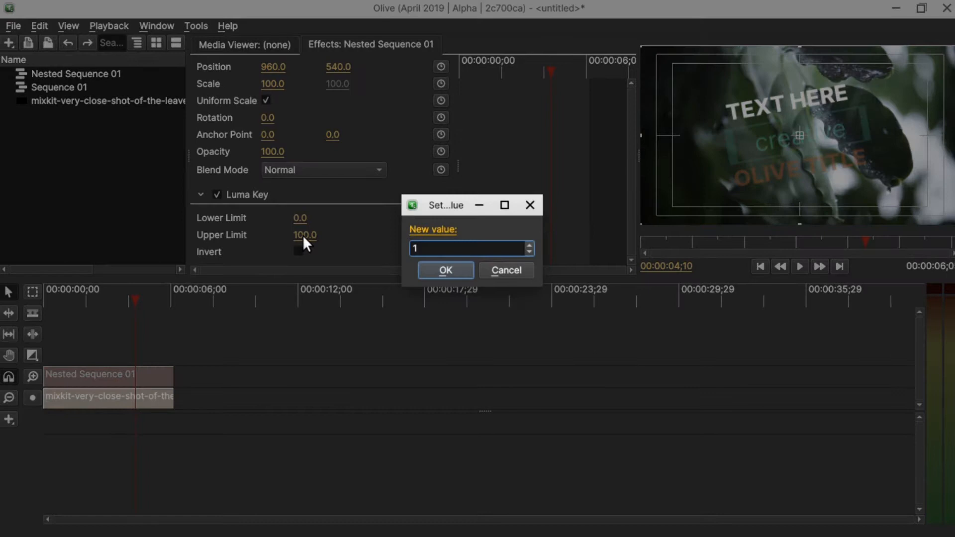
pyautogui.press('Return')
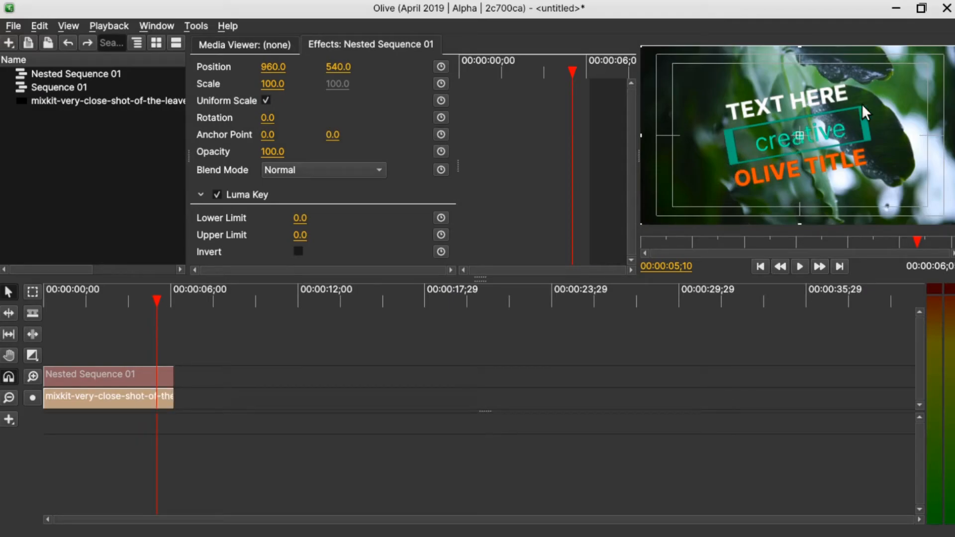
# - Open the nested sequence from the timeline and recolour the "creative" title text to the basic yellow
pyautogui.doubleClick(85, 377)
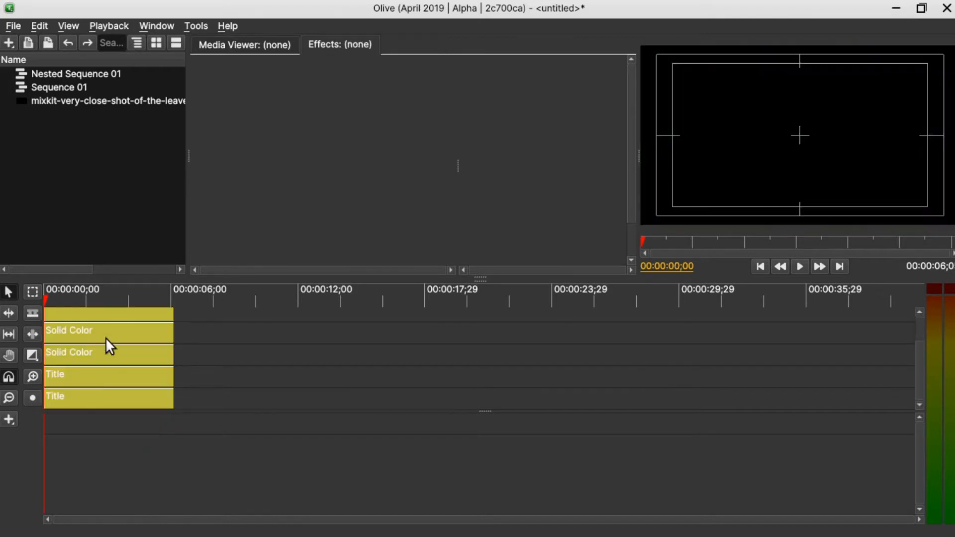
pyautogui.click(108, 318)
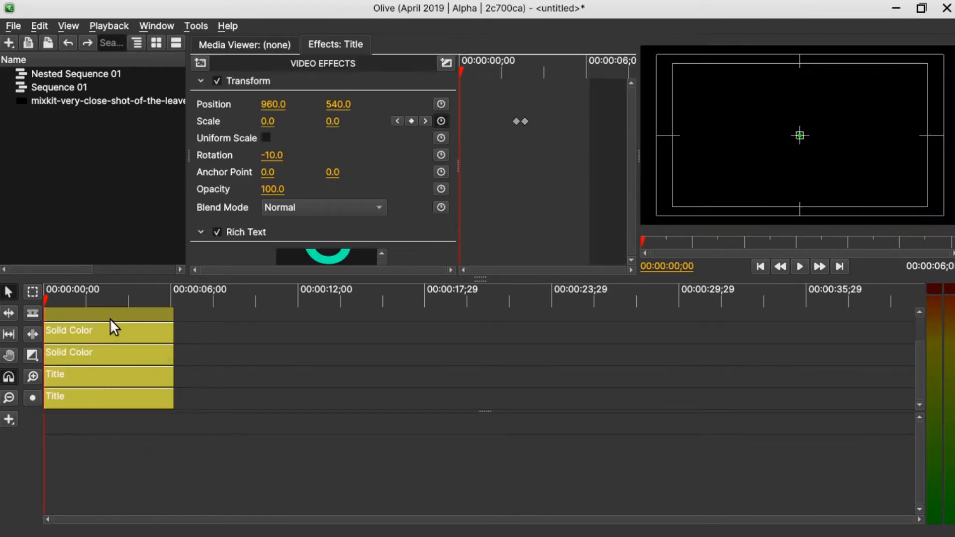
pyautogui.scroll(-1, 330, 243)
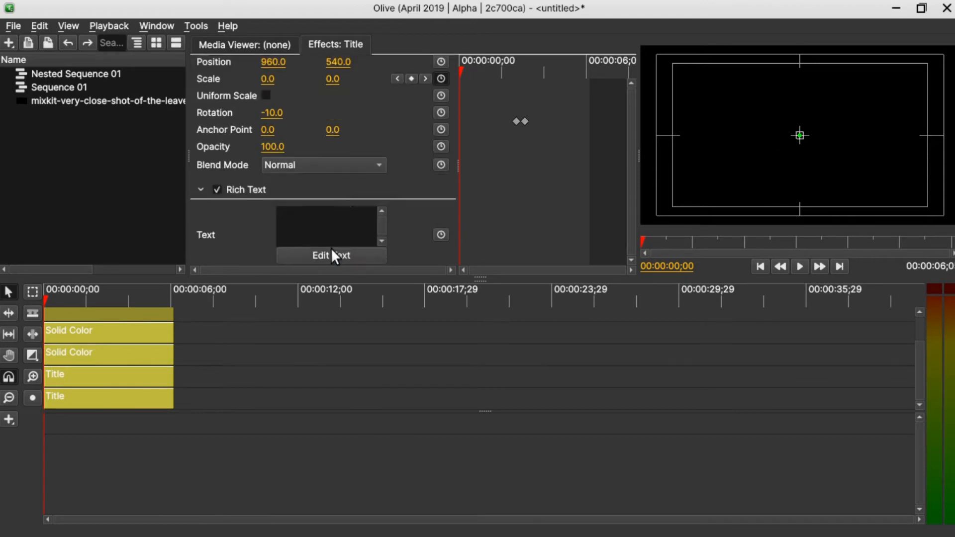
pyautogui.click(332, 252)
pyautogui.doubleClick(330, 249)
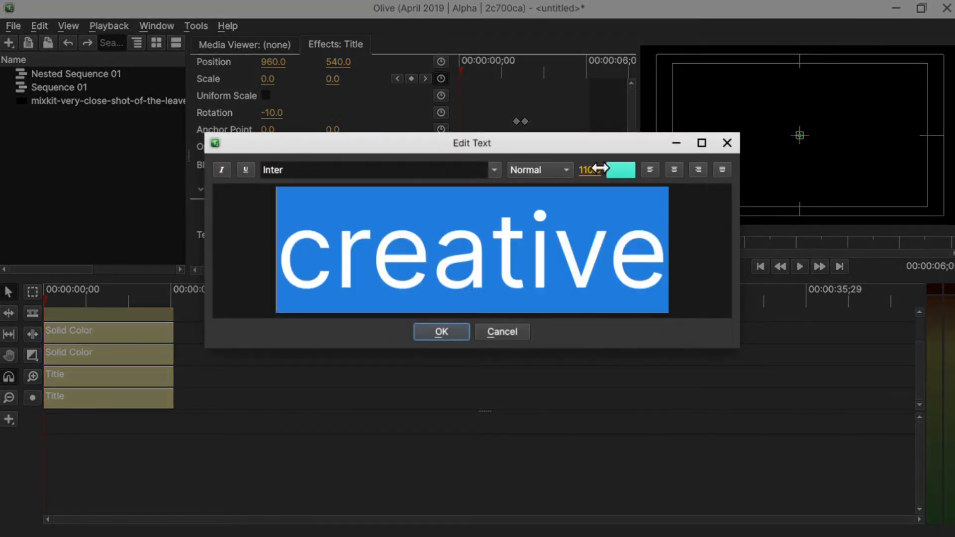
pyautogui.click(614, 169)
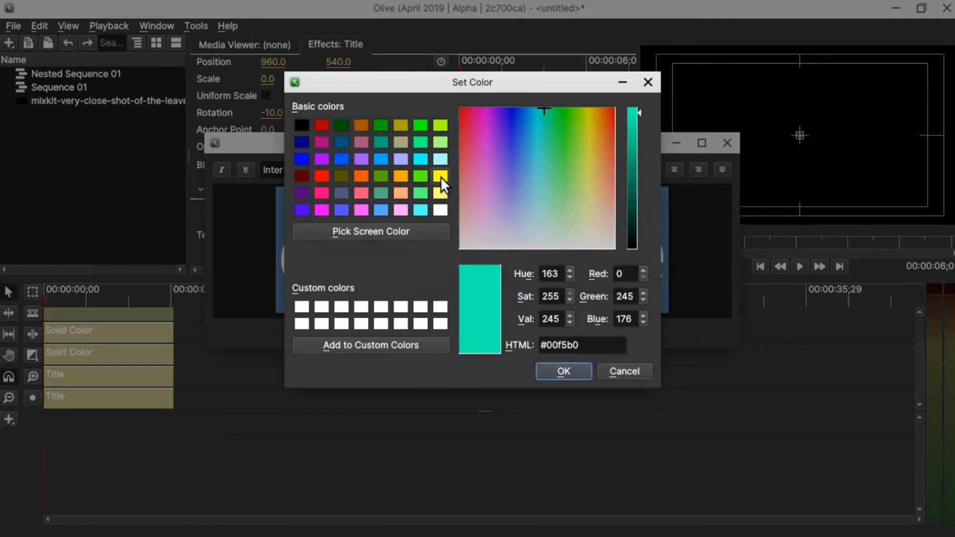
pyautogui.click(440, 176)
pyautogui.click(564, 373)
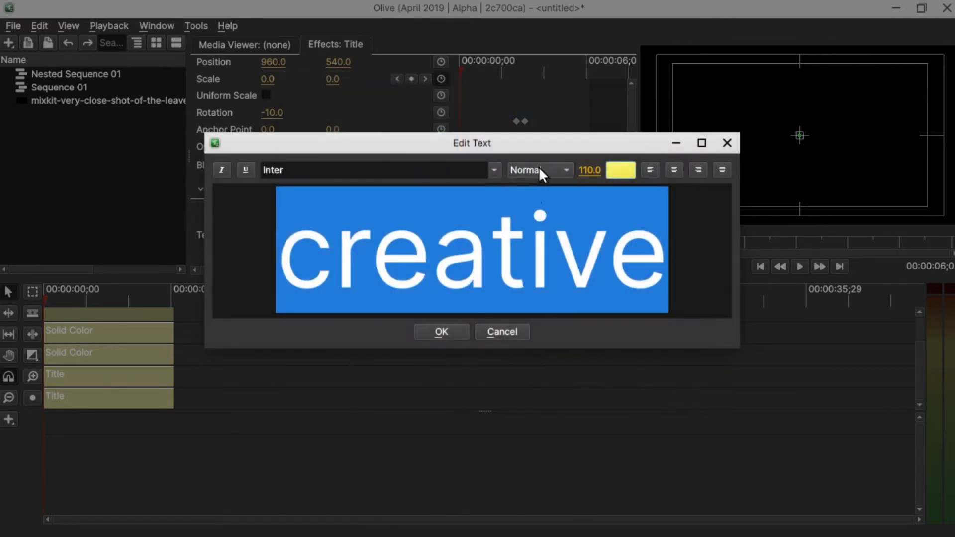
# - Set the "creative" text's font weight to Extra Bold and apply the text edits
pyautogui.click(539, 169)
pyautogui.click(534, 240)
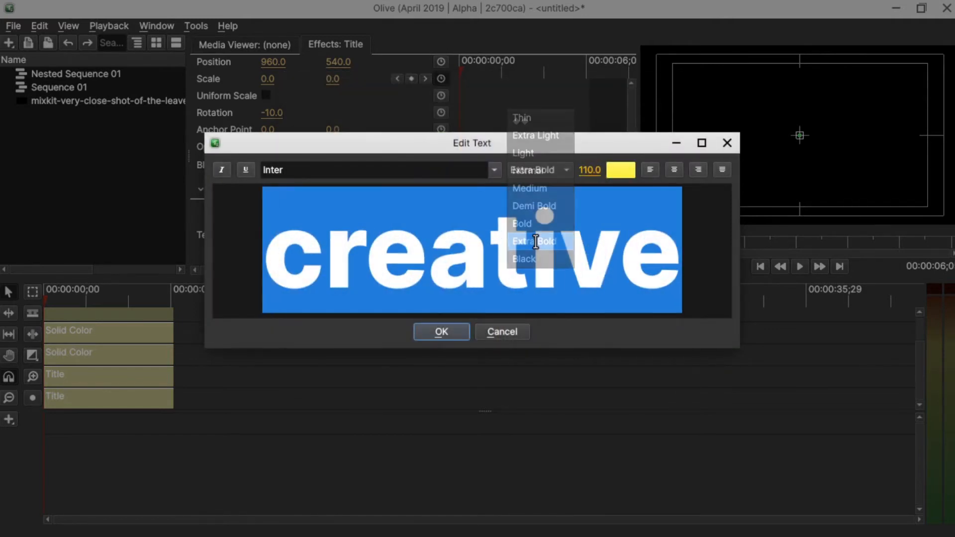
pyautogui.click(441, 331)
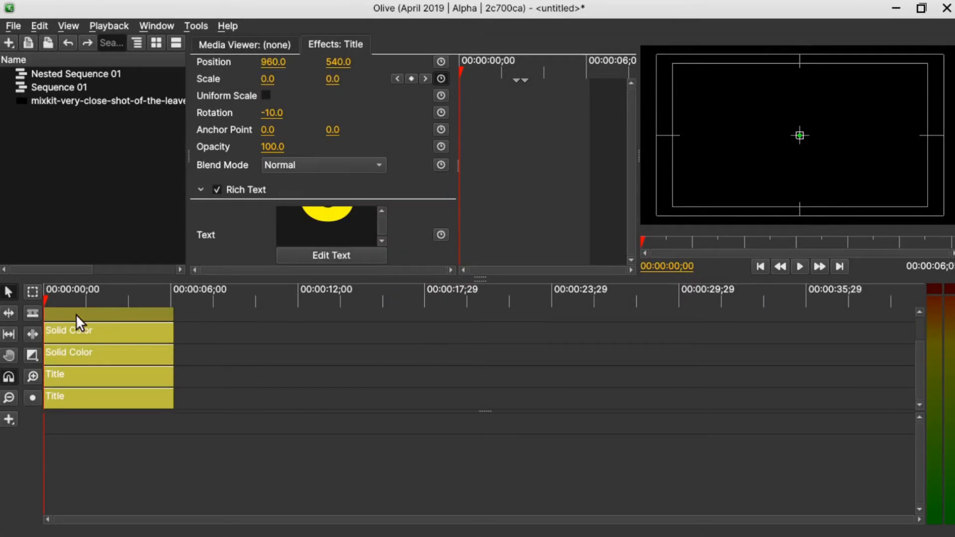
# - Return to Sequence 01 and view the edited title over the footage at 00:00:05;15
pyautogui.click(57, 87)
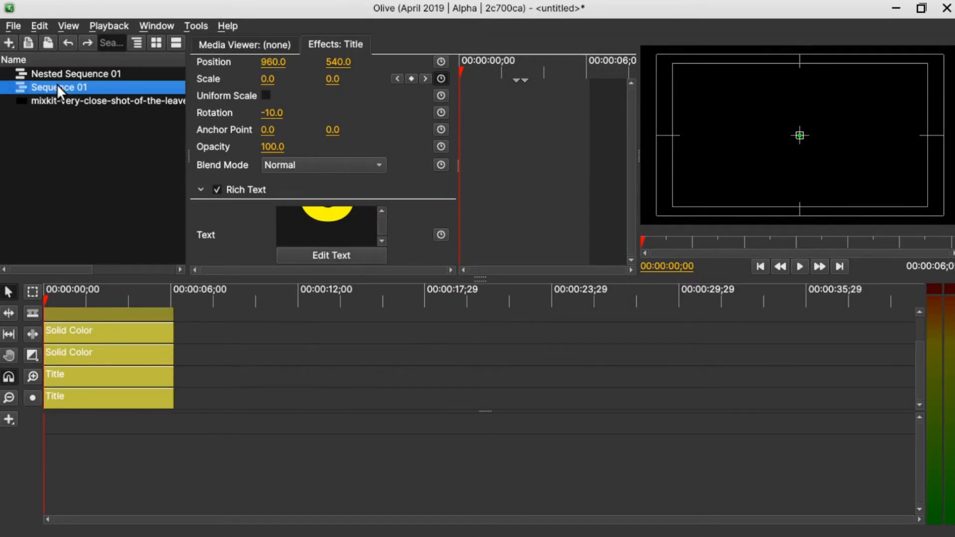
pyautogui.doubleClick(59, 87)
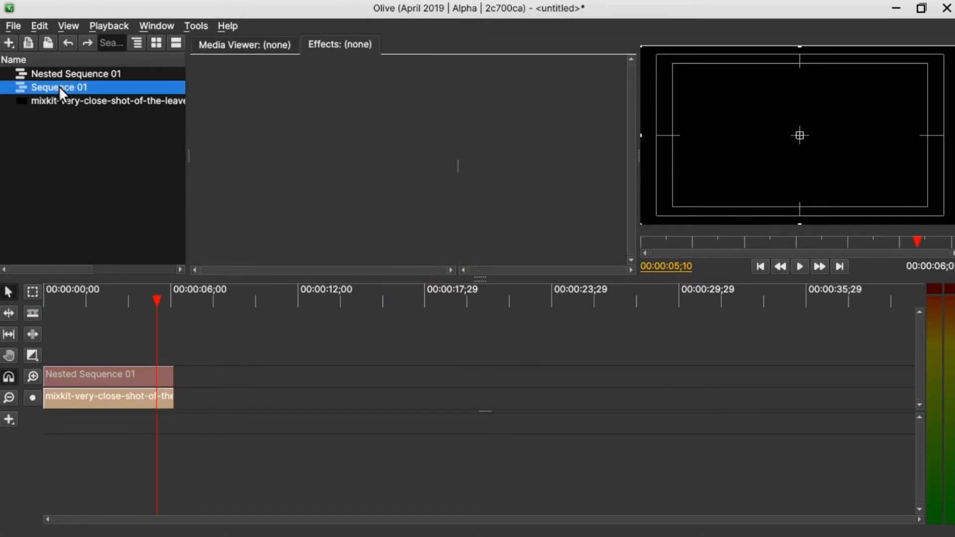
pyautogui.click(160, 300)
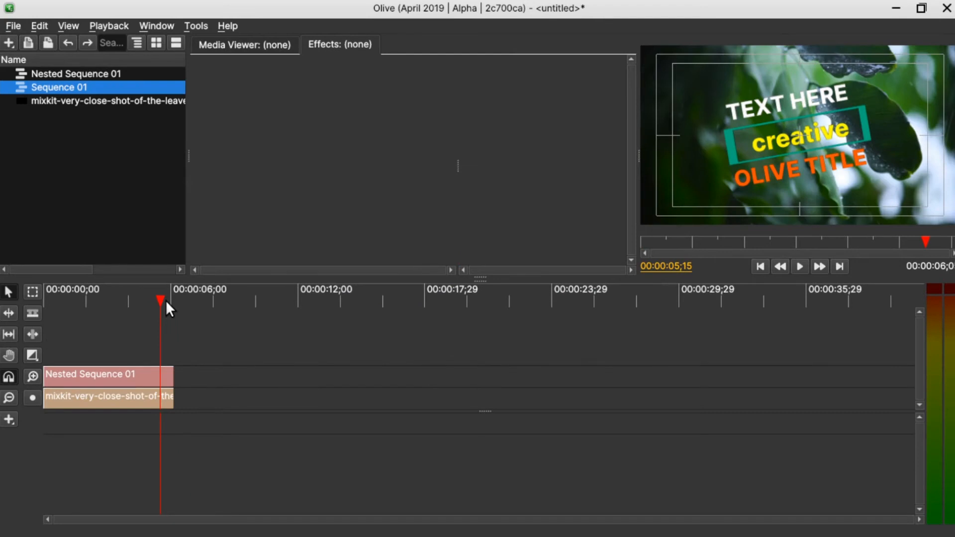